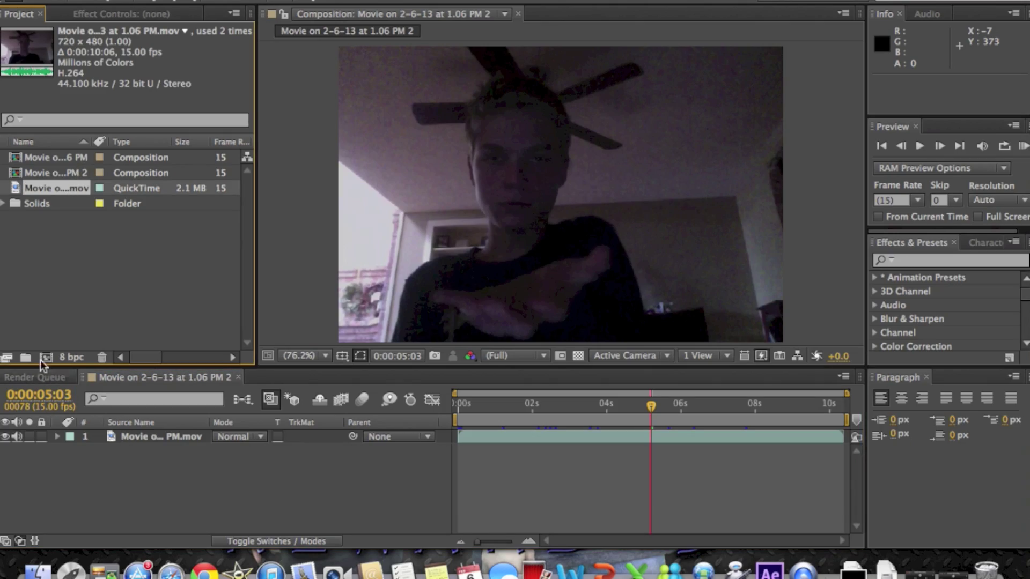
Add a default 'White Solid 1' layer above the webcam clip layer
drag(52, 193, 102, 193)
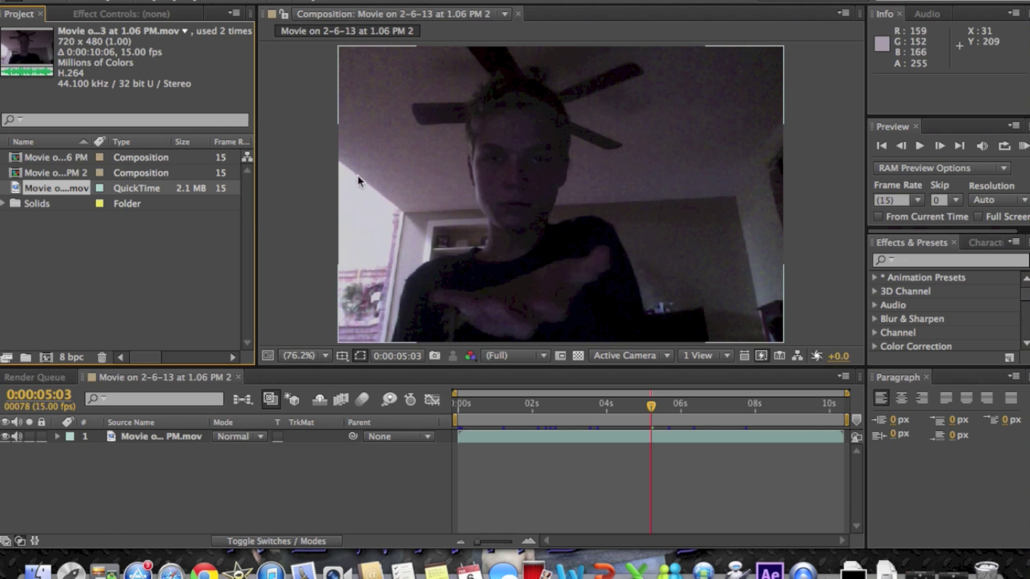
click(285, 1)
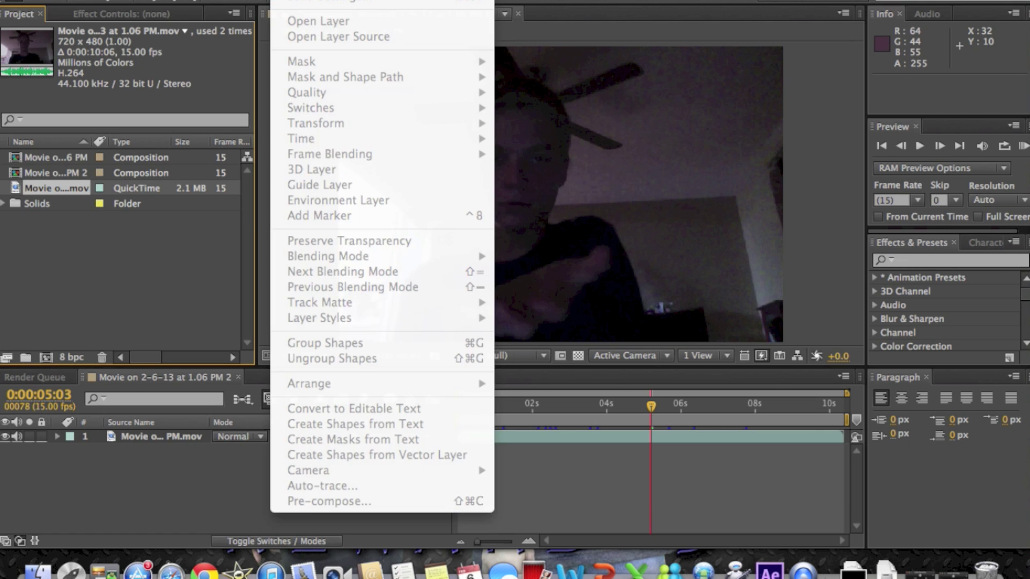
click(134, 433)
click(140, 436)
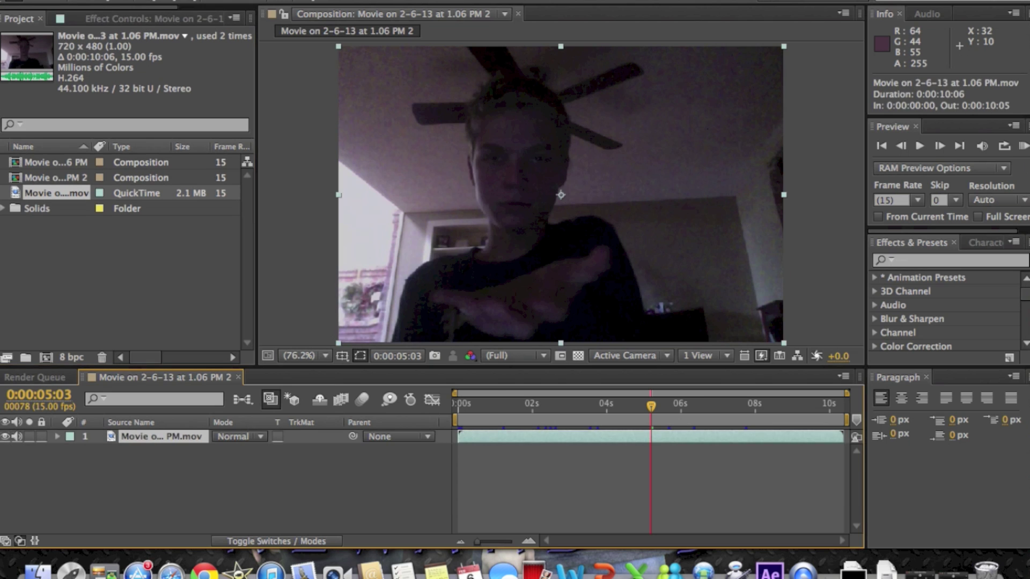
click(284, 1)
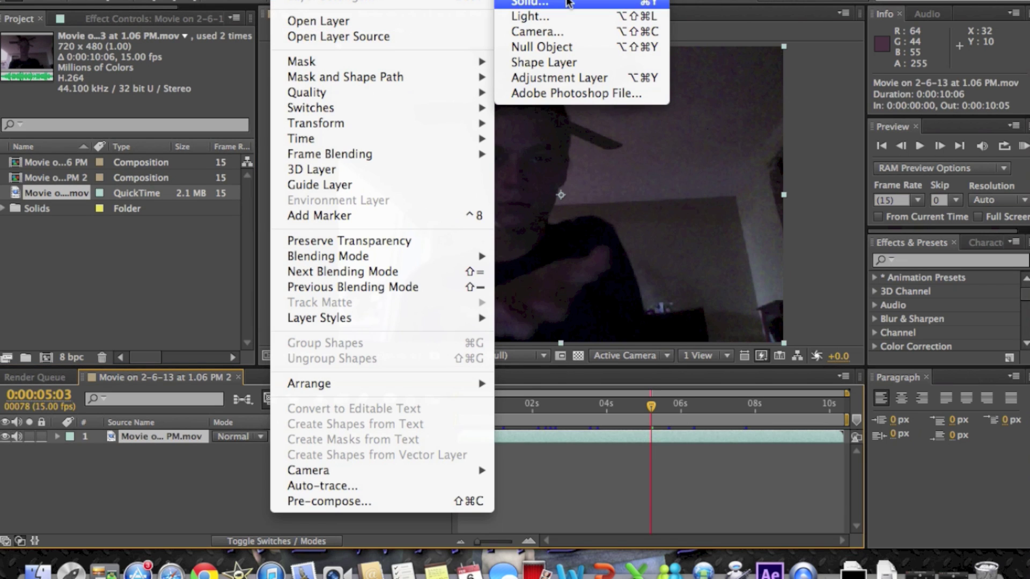
click(568, 3)
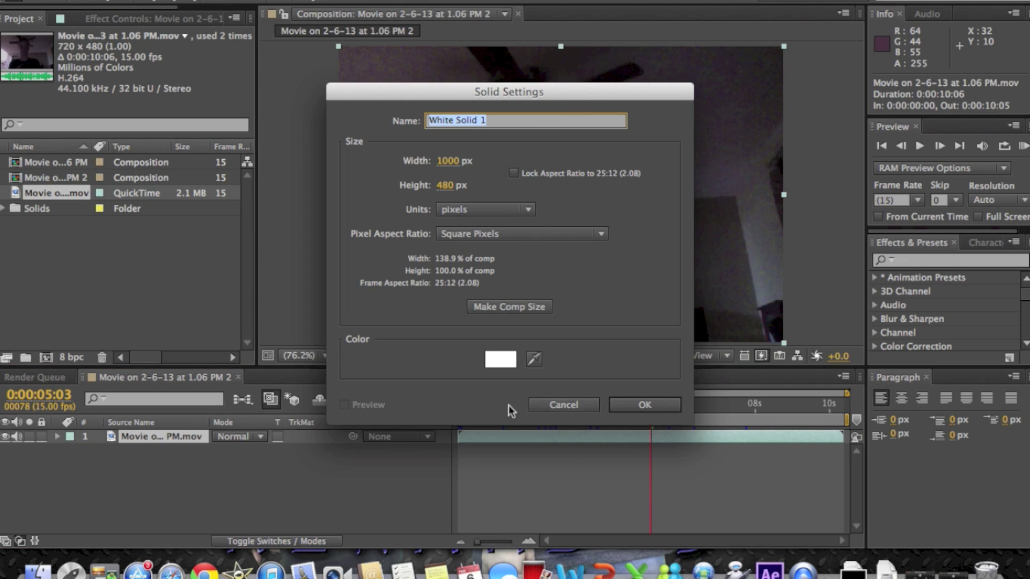
click(633, 407)
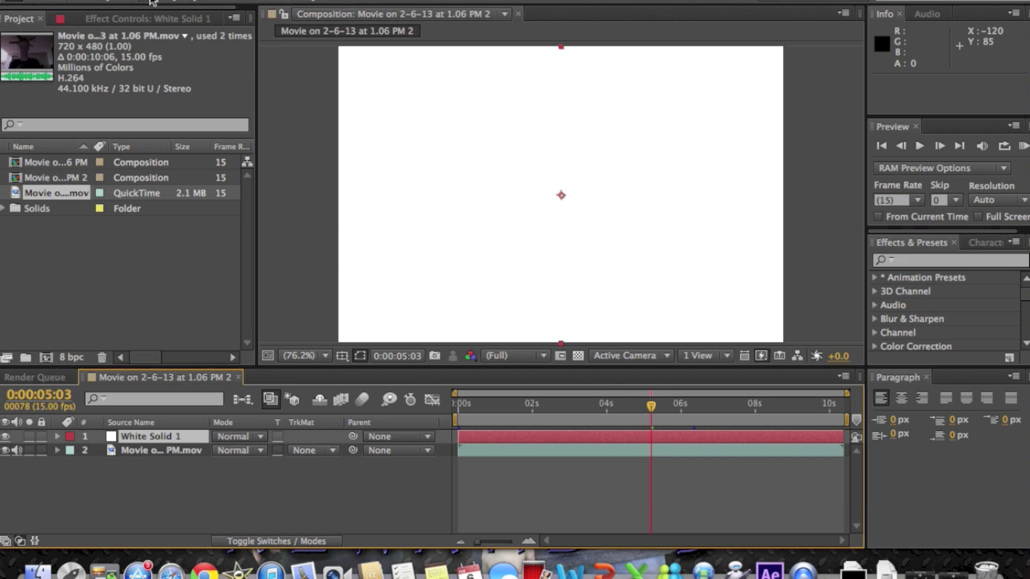
Draw a circular mask on White Solid 1 with the Ellipse Tool
drag(153, 2, 212, 8)
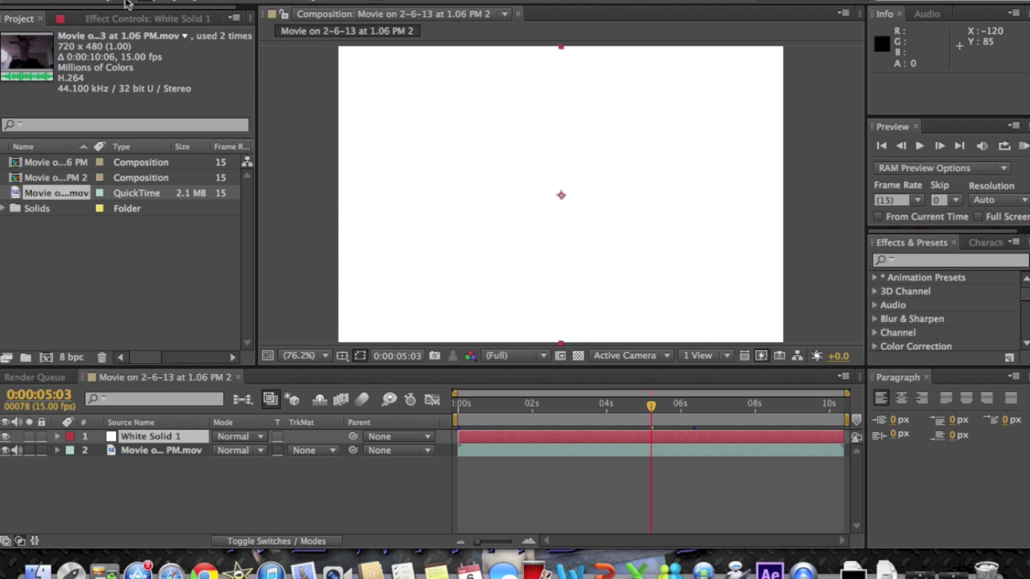
drag(150, 1, 220, 30)
drag(523, 189, 629, 292)
Expand Mask 1 and Transform properties, then move the playhead to about 2 seconds
click(84, 464)
scroll(95, 487, down, 2)
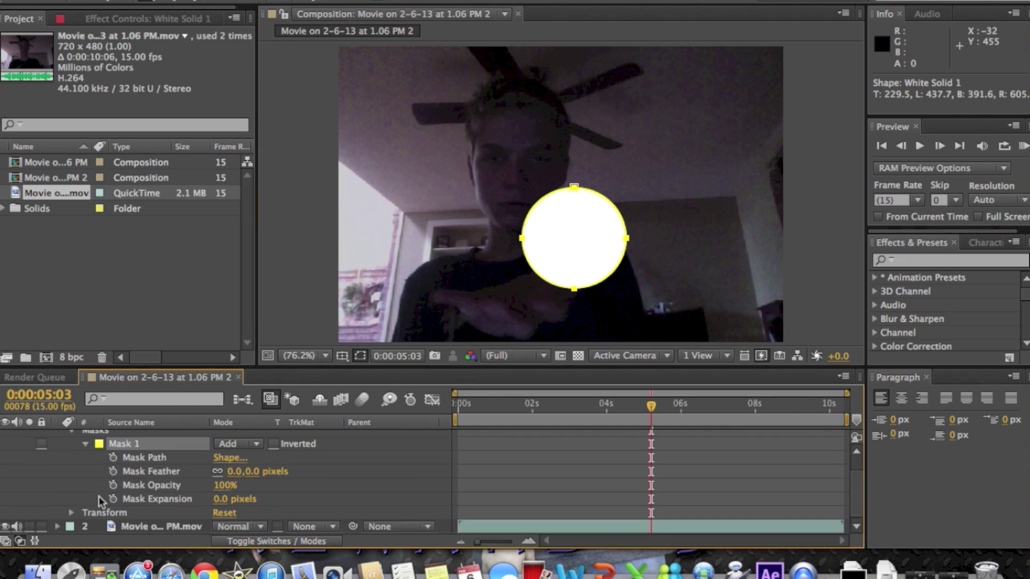
click(69, 513)
scroll(196, 483, down, 3)
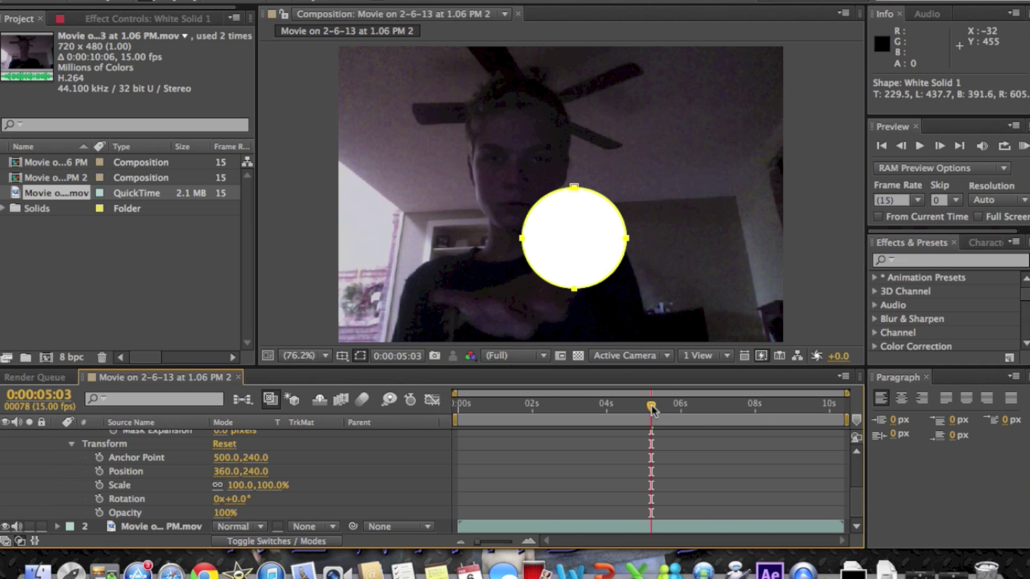
drag(652, 411, 556, 410)
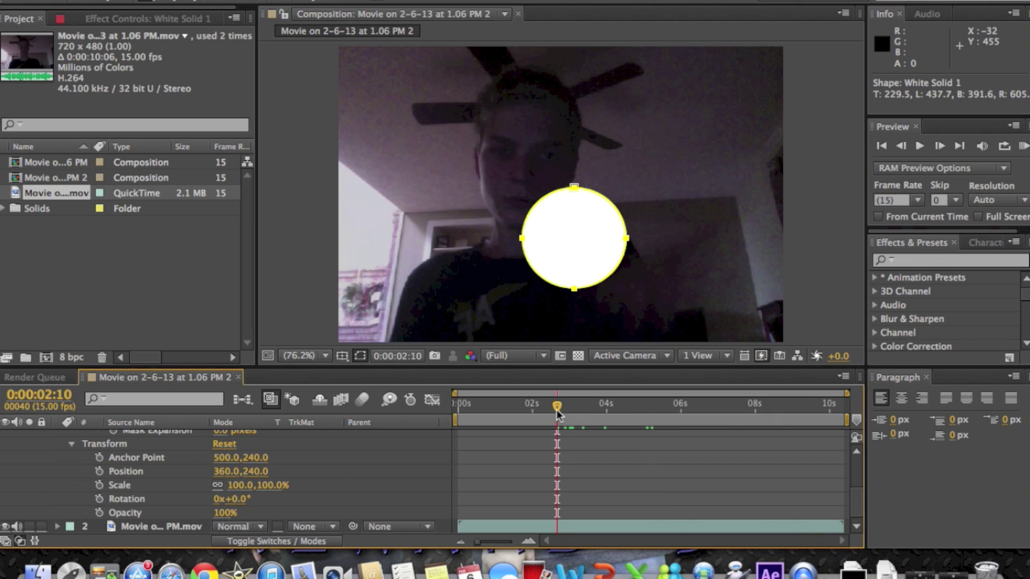
Start opacity keyframes at 2:10 and set 0% opacity at 2:09
click(99, 512)
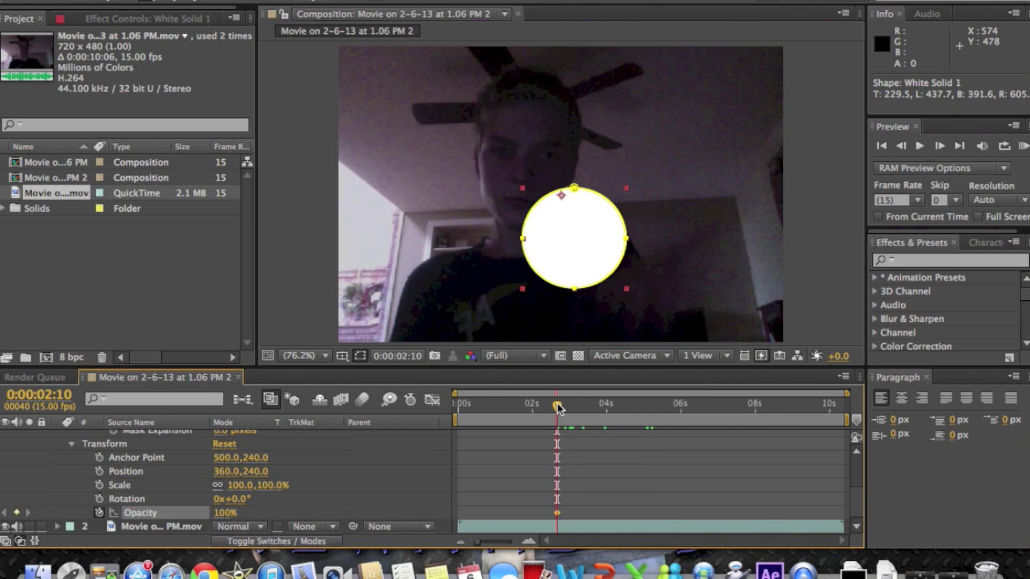
drag(557, 407, 555, 407)
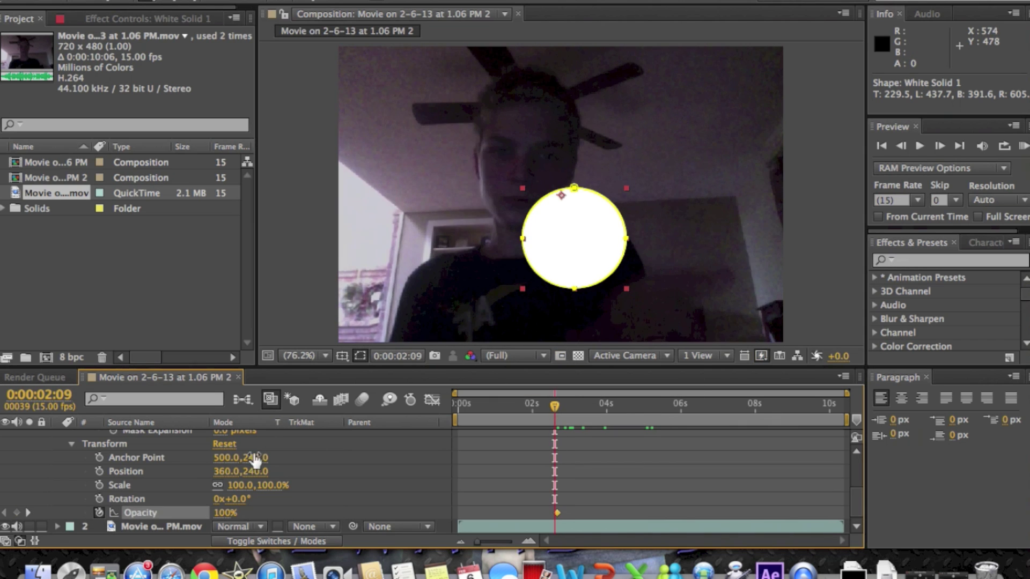
click(228, 514)
key(Return)
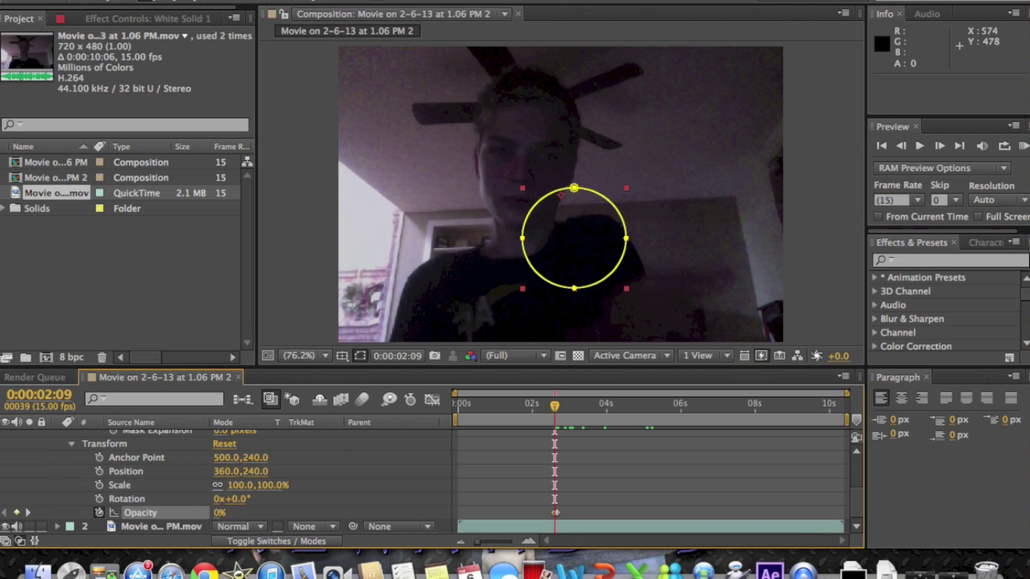
Set opacity to 0% at 8:00 and 100% at 7:13
drag(552, 407, 753, 414)
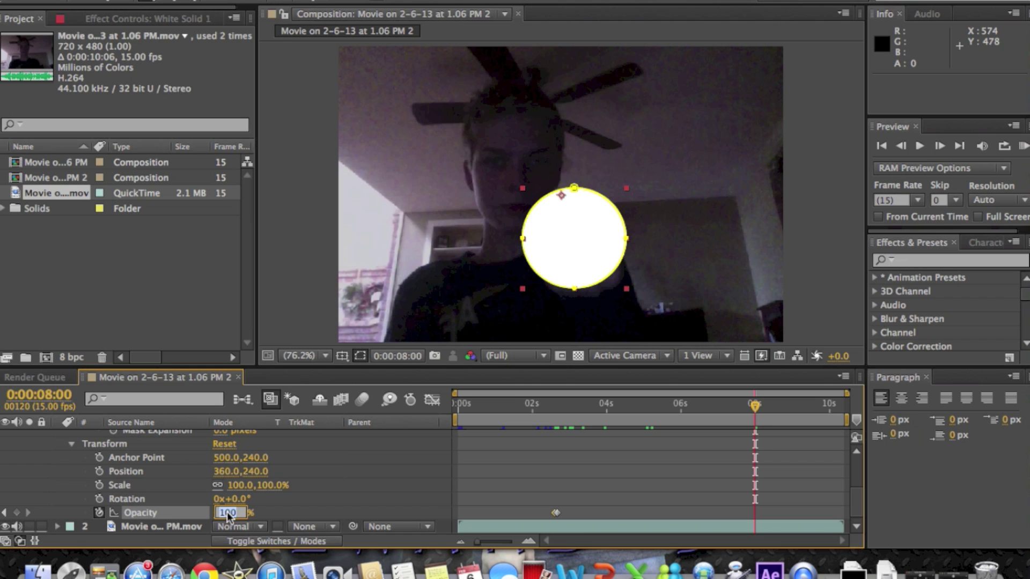
text(0)
key(Return)
drag(756, 407, 750, 407)
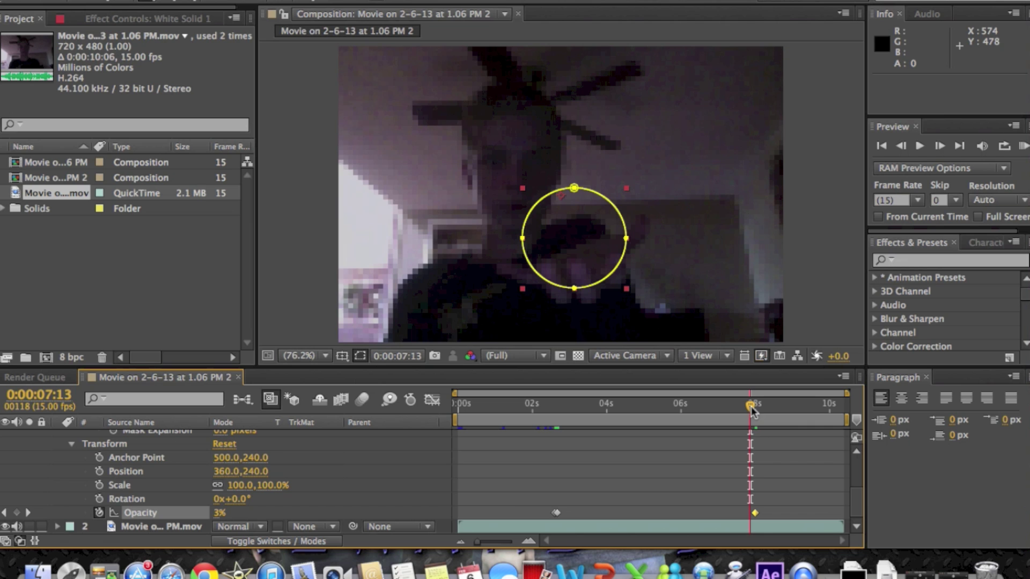
click(218, 514)
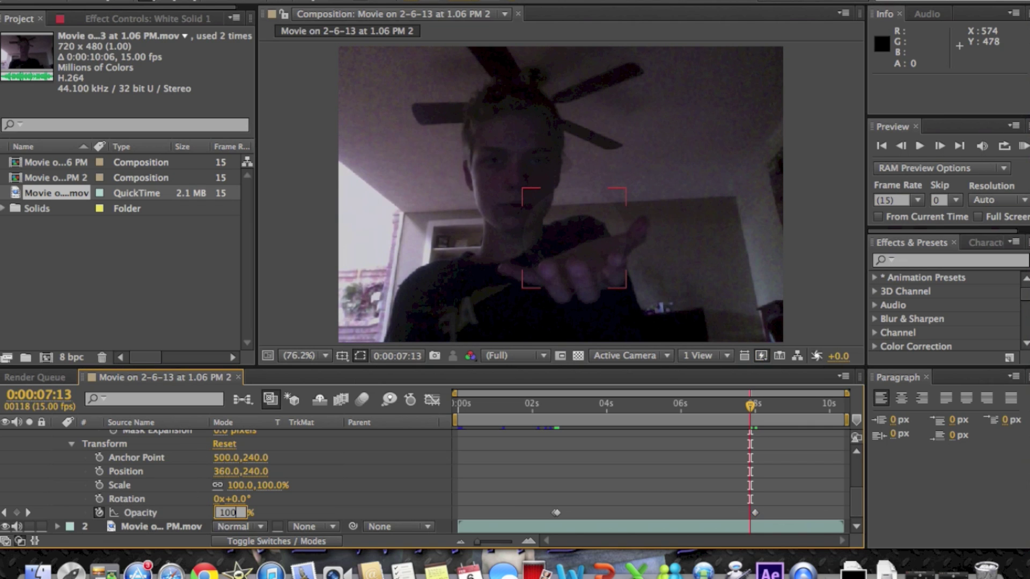
key(Return)
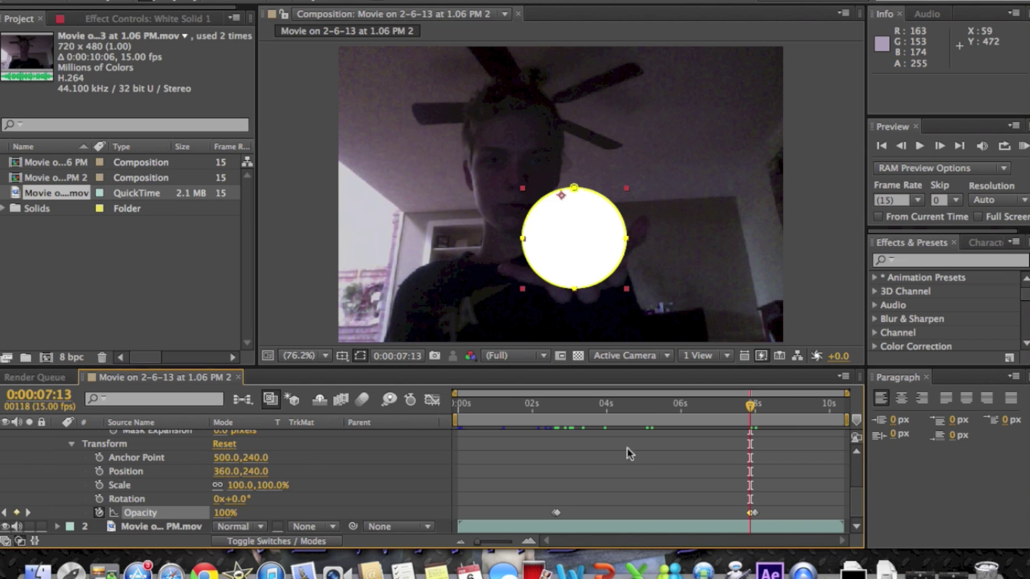
drag(754, 405, 554, 439)
Start position keyframes at 2:10 and place the circle on the hand
key(Page_Down)
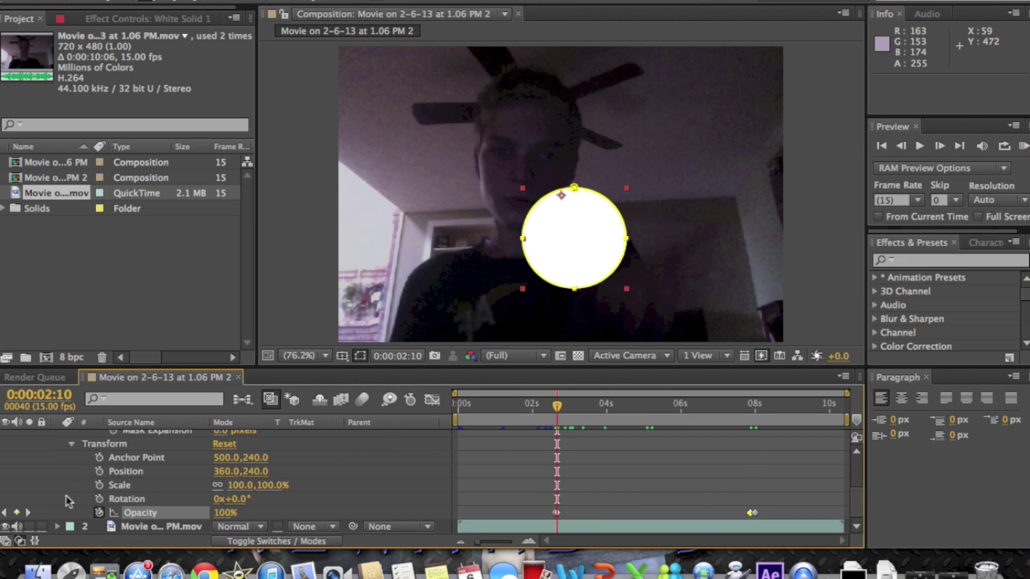
click(98, 472)
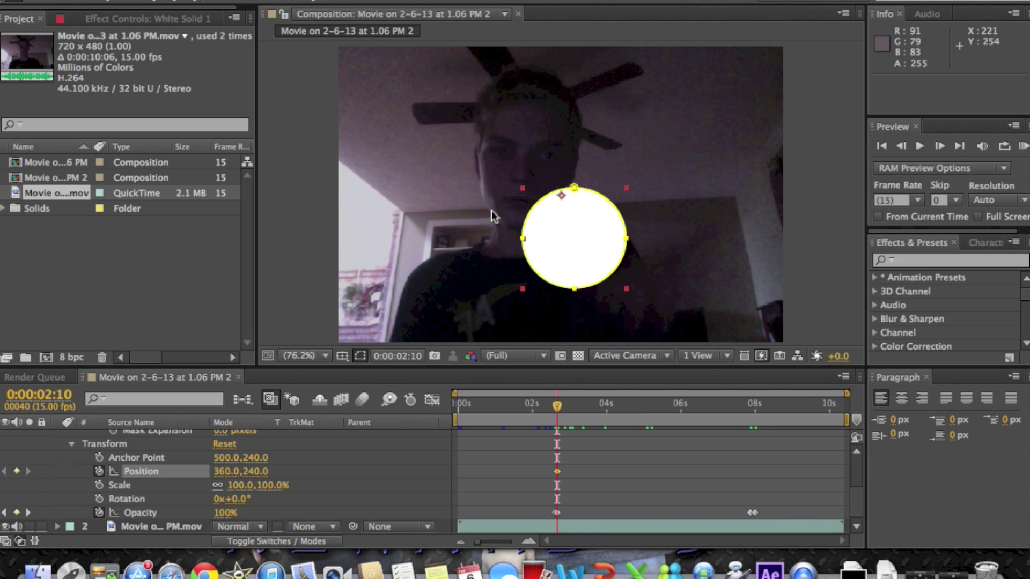
drag(583, 254, 629, 227)
key(Page_Down)
key(Page_Down)
key(Page_Down)
key(Page_Down)
key(Page_Down)
key(Page_Down)
key(Page_Down)
key(Page_Down)
key(Page_Down)
key(Page_Down)
key(Page_Down)
key(Page_Down)
right_click(646, 229)
click(628, 231)
key(Page_Down)
key(Page_Down)
key(Page_Down)
key(Page_Down)
key(Page_Down)
key(Page_Down)
key(Page_Down)
key(Page_Down)
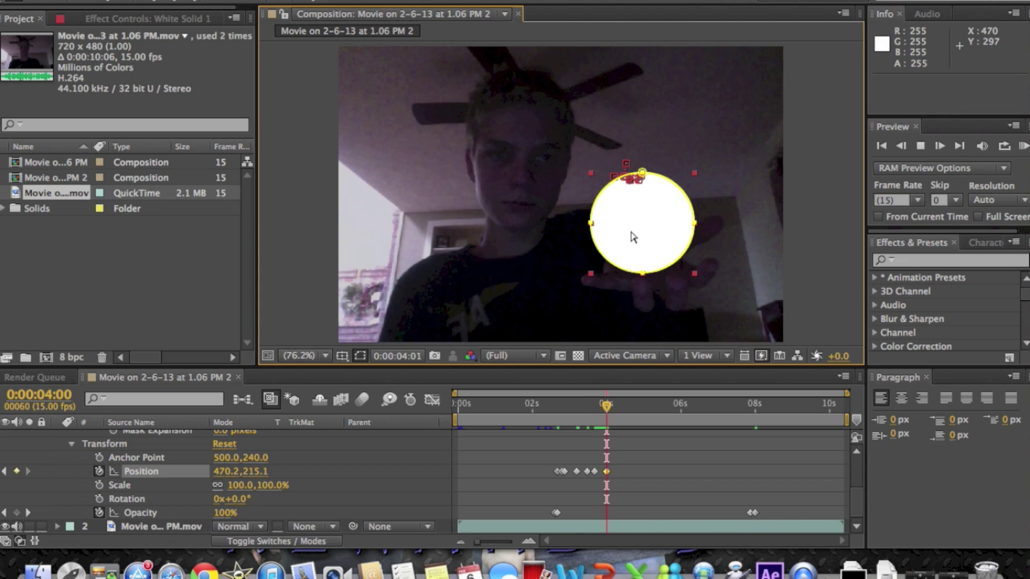
key(Page_Down)
key(Page_Down)
key(Page_Down)
key(Page_Down)
key(Page_Down)
Keep repositioning the circle frame by frame to track the hand toward 8 seconds
right_click(630, 229)
click(628, 232)
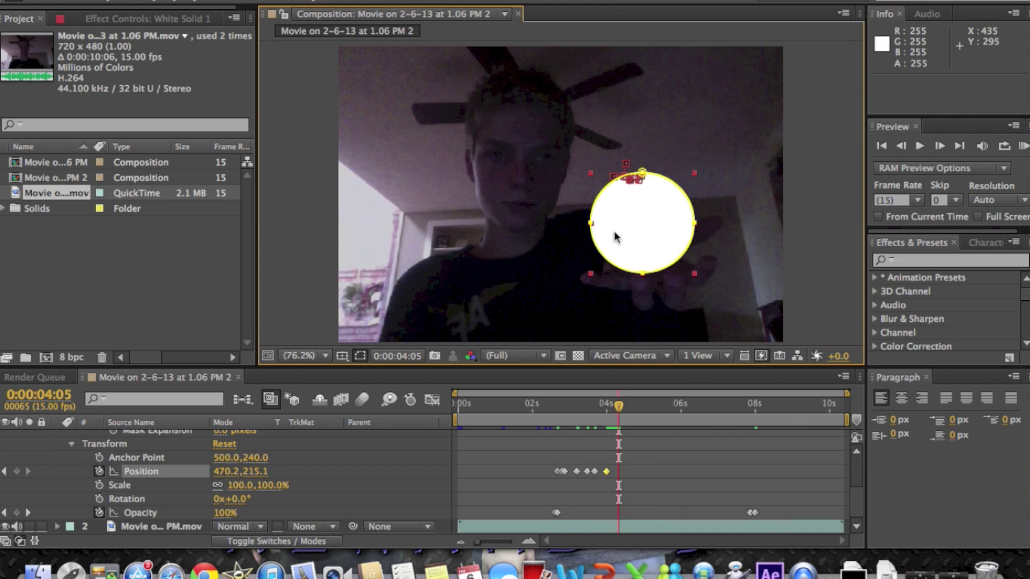
drag(621, 236, 579, 236)
key(Page_Down)
key(Page_Down)
key(Page_Down)
key(Page_Down)
key(Page_Down)
key(Page_Down)
key(Page_Down)
key(Page_Down)
key(Page_Down)
key(Page_Down)
key(Page_Down)
key(Page_Down)
key(Page_Down)
key(Page_Down)
key(Page_Down)
key(Page_Down)
key(Page_Down)
key(Page_Down)
key(Page_Down)
key(Page_Down)
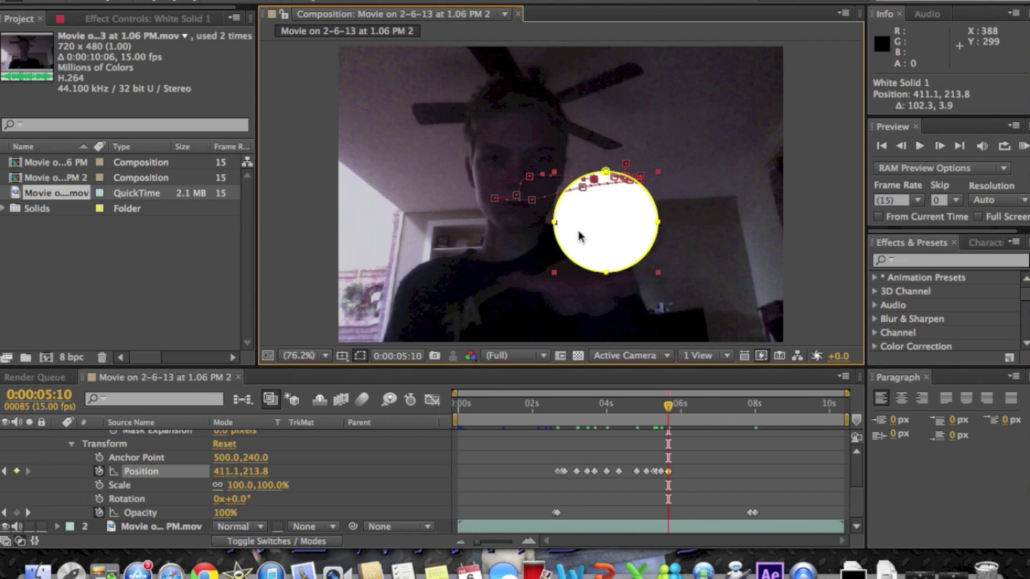
drag(579, 236, 536, 229)
key(Page_Down)
key(Page_Down)
key(Page_Down)
key(Page_Down)
key(Page_Down)
key(Page_Down)
key(Page_Down)
key(Page_Down)
key(Page_Down)
key(Page_Down)
key(Page_Down)
key(Page_Down)
key(Page_Down)
key(Page_Down)
key(Page_Down)
key(Page_Down)
key(Page_Down)
key(Page_Down)
key(Page_Down)
key(Page_Down)
key(Page_Down)
key(Page_Down)
key(Page_Down)
key(Page_Down)
key(Page_Down)
key(Page_Down)
key(Page_Down)
key(Page_Down)
key(Page_Down)
key(Page_Down)
key(Page_Down)
key(Page_Down)
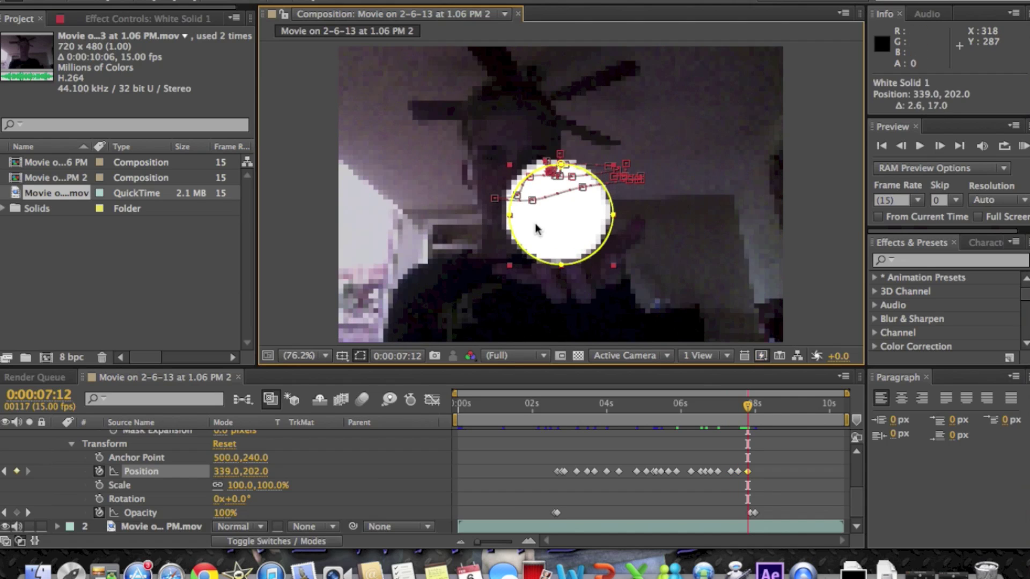
key(Page_Down)
key(Page_Down)
key(Page_Down)
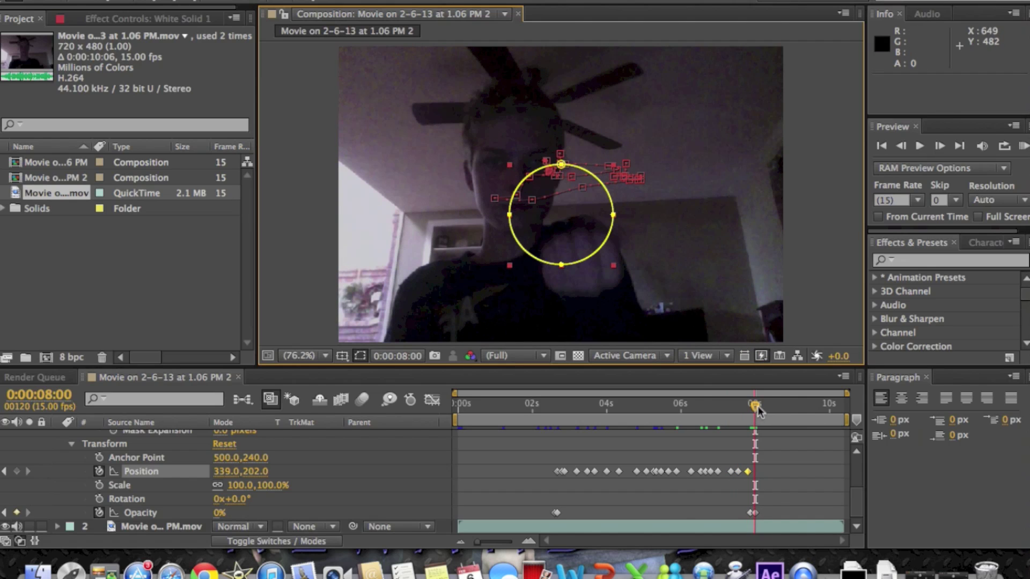
drag(757, 412, 584, 425)
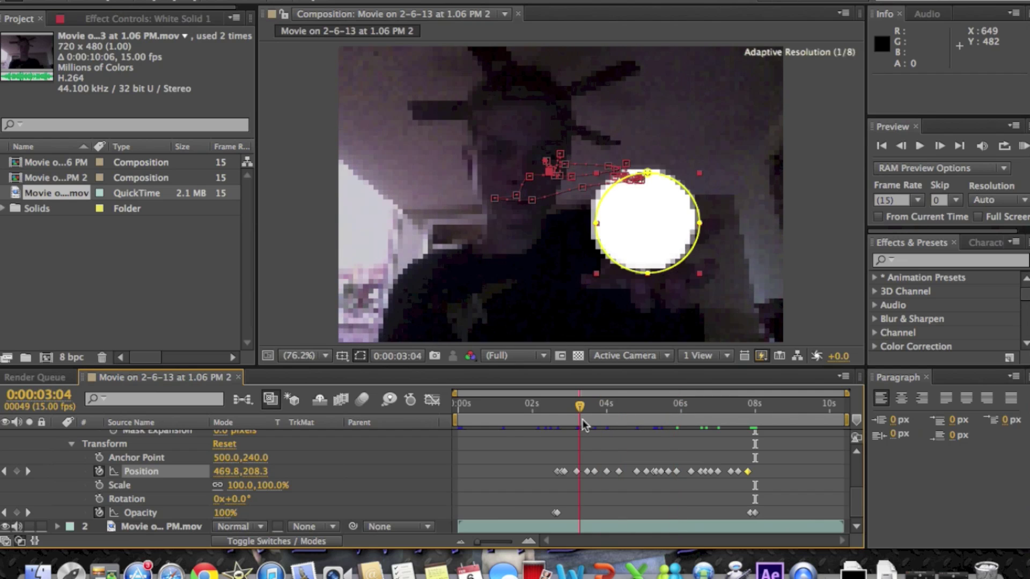
Preview the composition to confirm the white circle follows the hand
key(space)
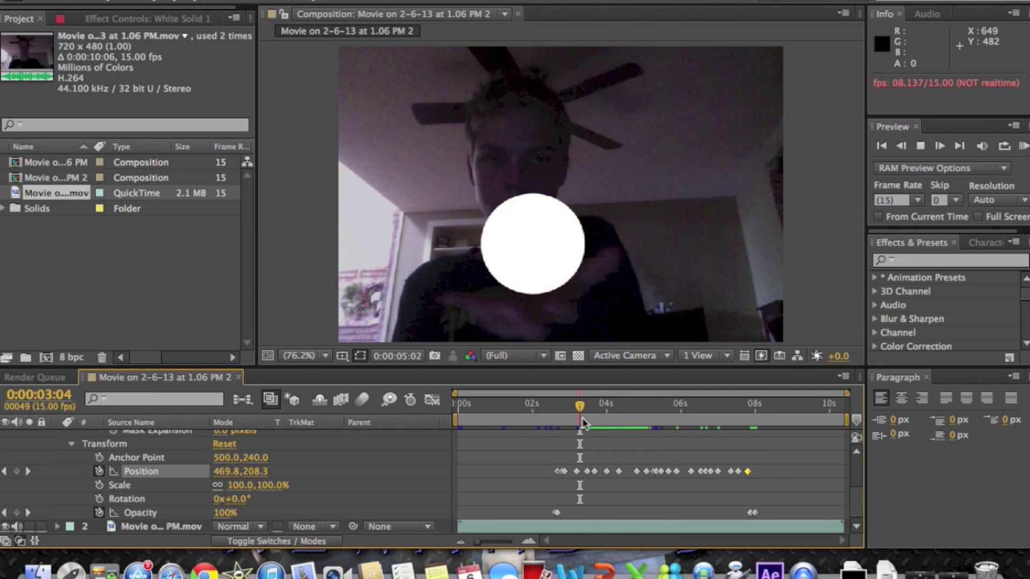
key(space)
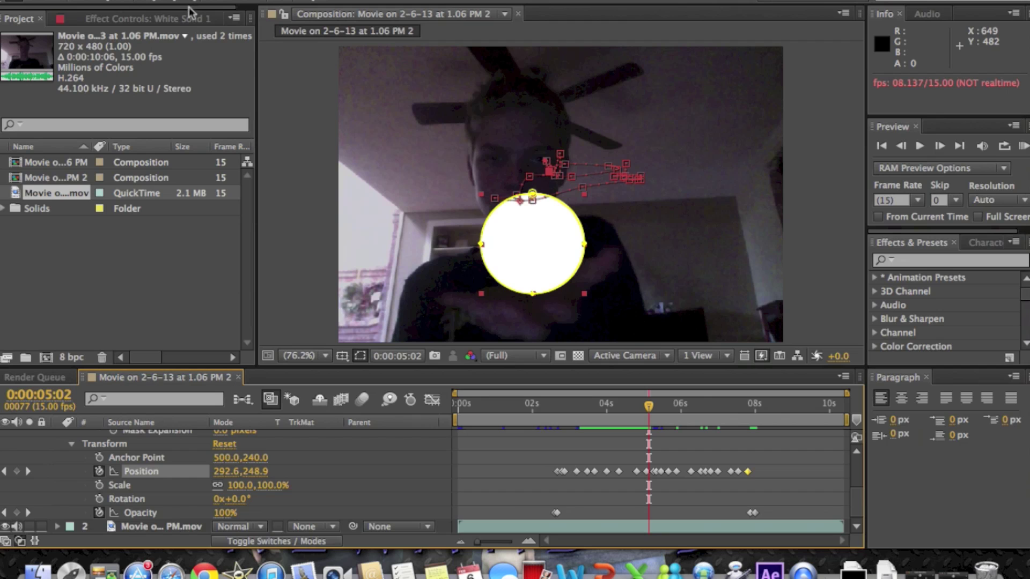
scroll(277, 161, right, 5)
scroll(280, 274, left, 5)
right_click(364, 252)
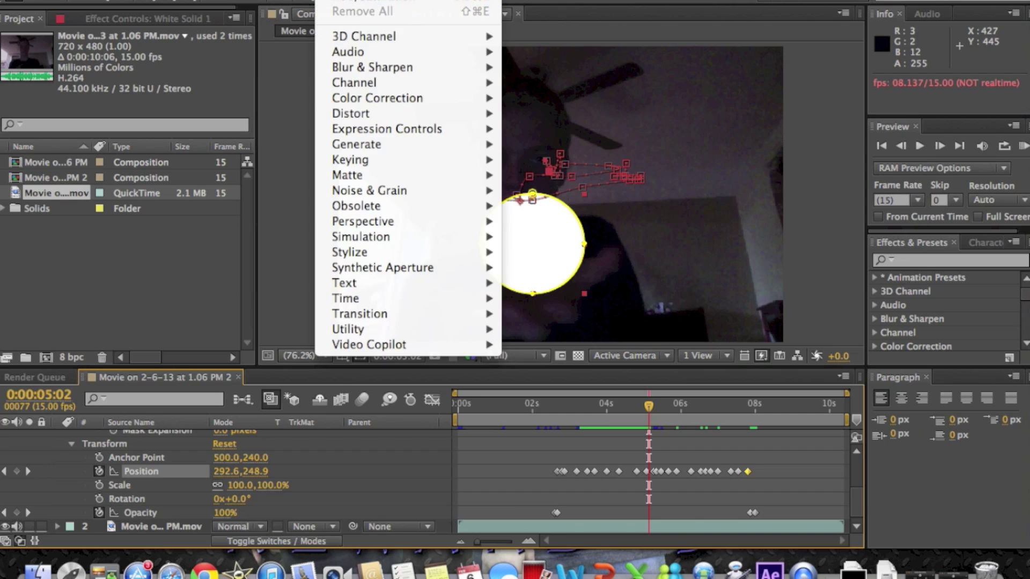
Apply Fractal Noise to the solid with Contrast 900 and Brightness -100
click(338, 0)
mouse_move(389, 69)
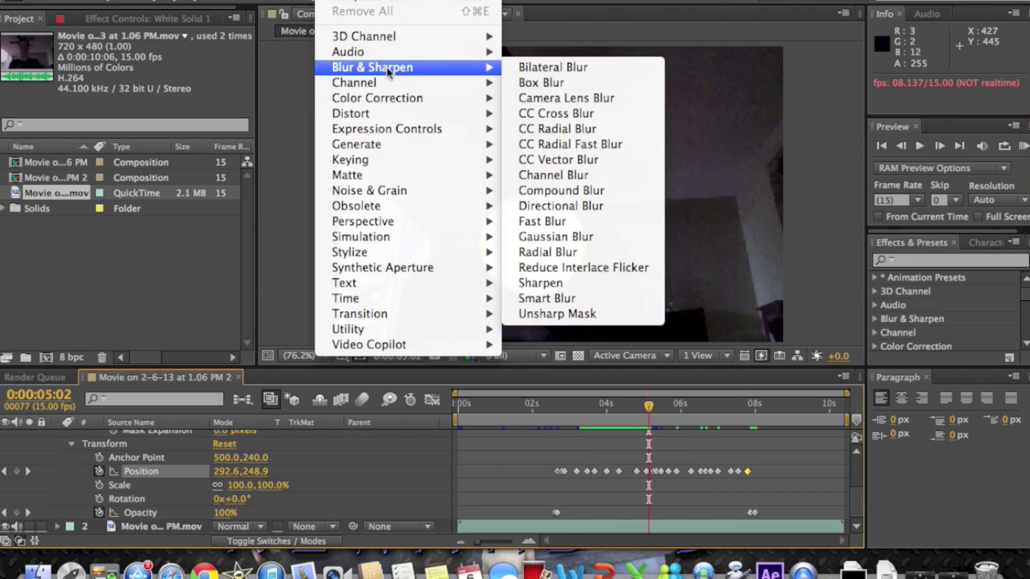
mouse_move(387, 194)
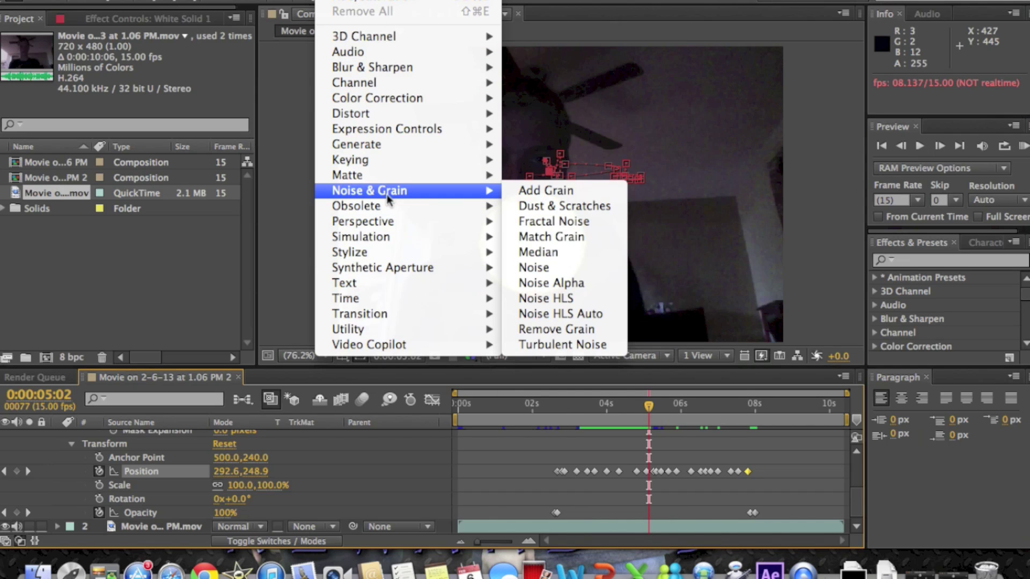
click(570, 228)
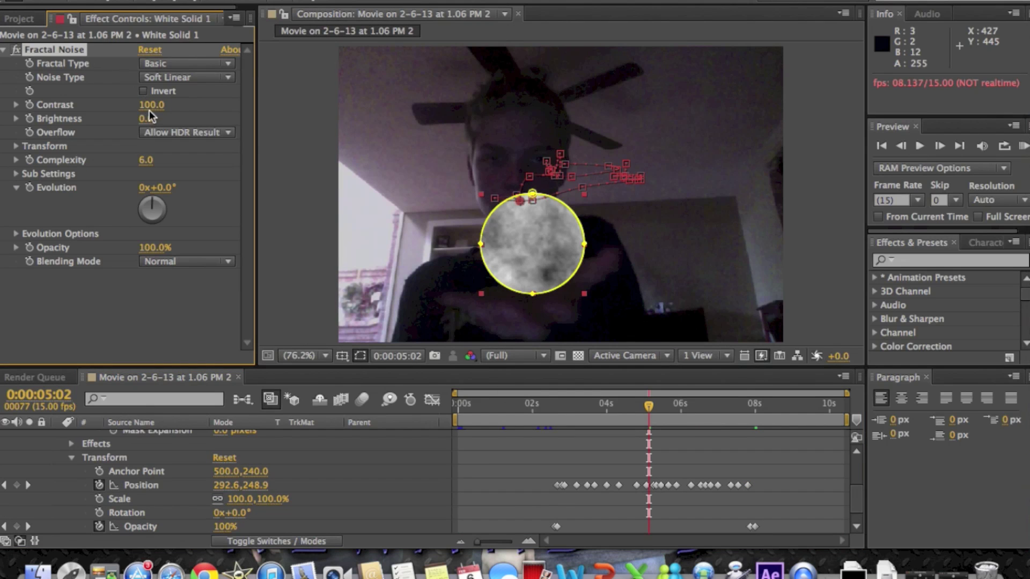
click(147, 107)
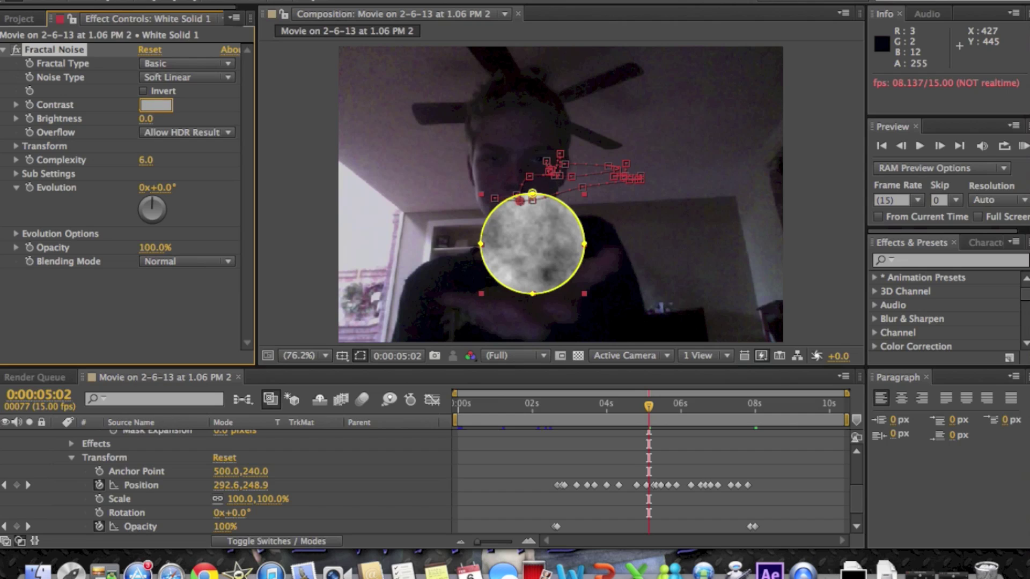
key(Return)
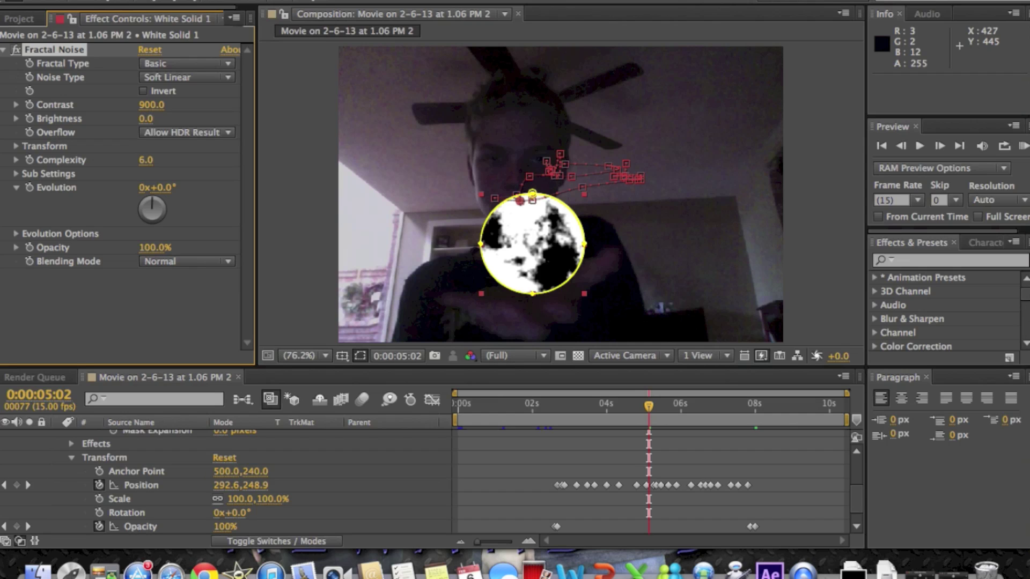
click(143, 119)
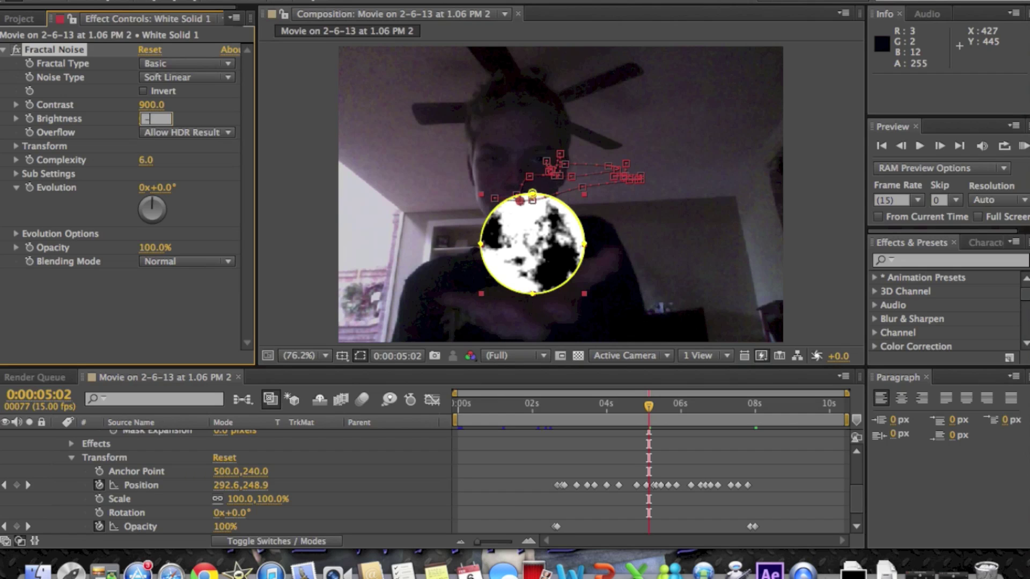
key(Return)
Set Overflow to Wrap Back and enable Cycle Evolution with 5 revolutions
click(166, 132)
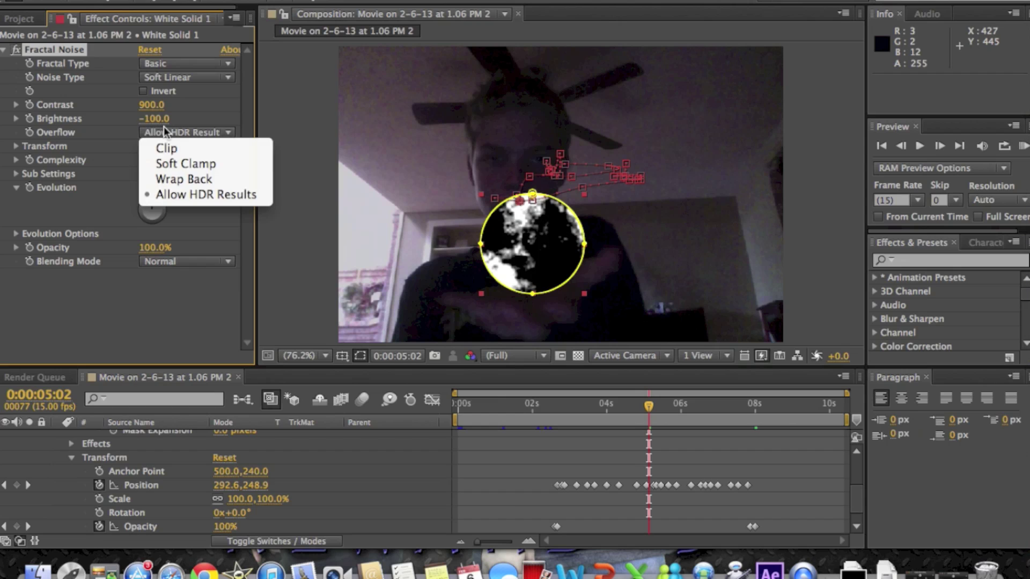
click(193, 179)
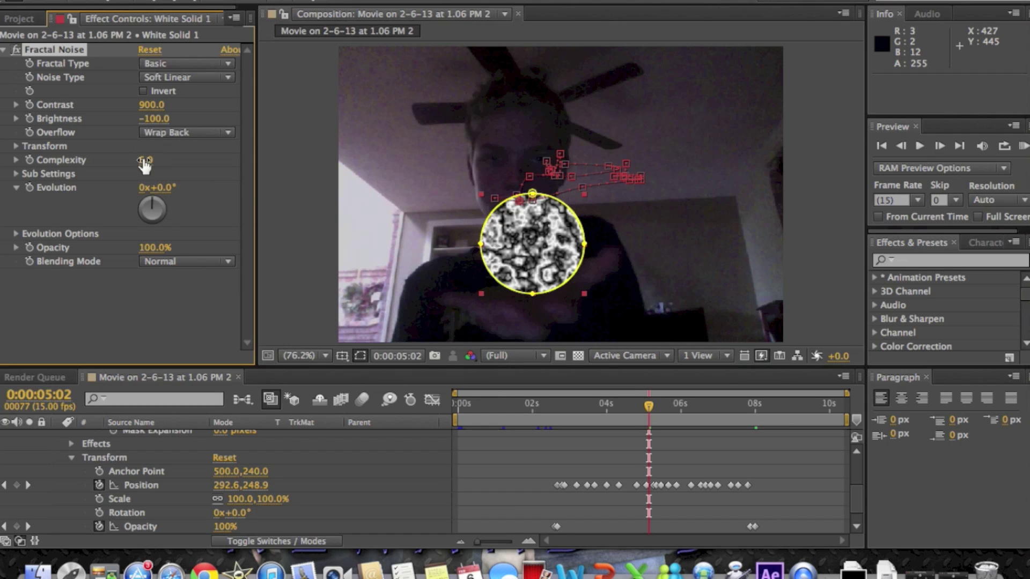
click(16, 234)
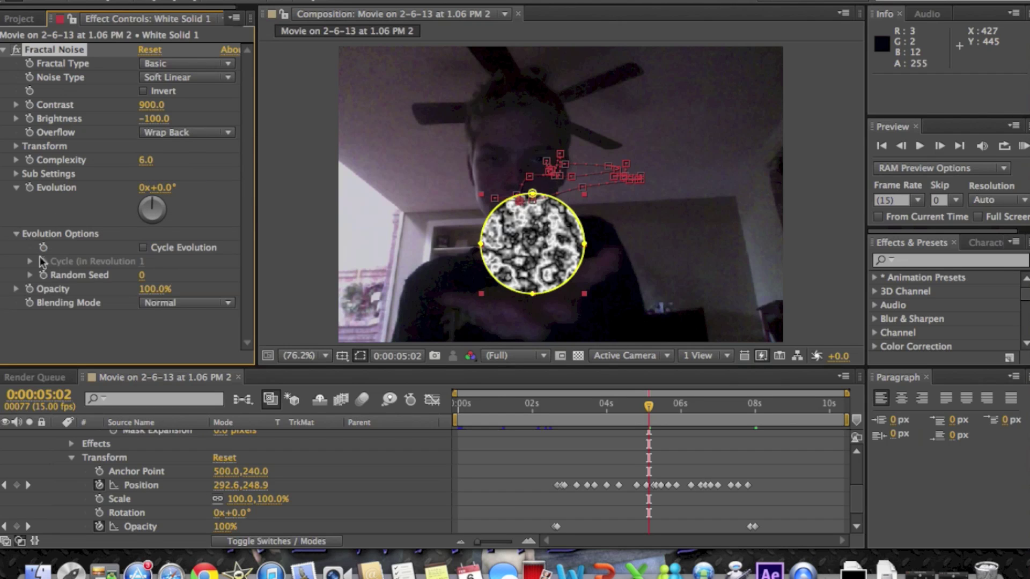
click(143, 248)
click(30, 261)
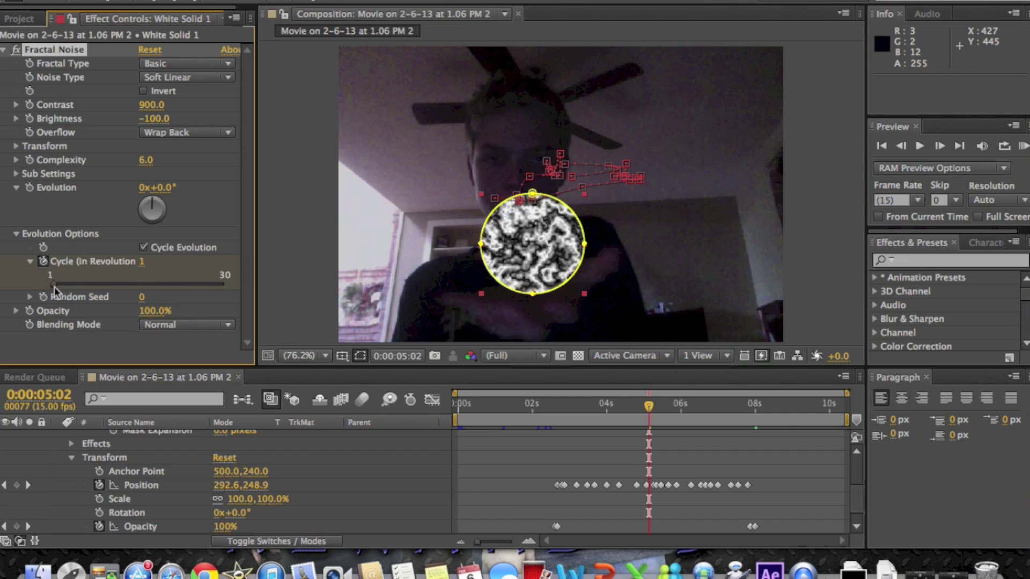
drag(54, 285, 79, 285)
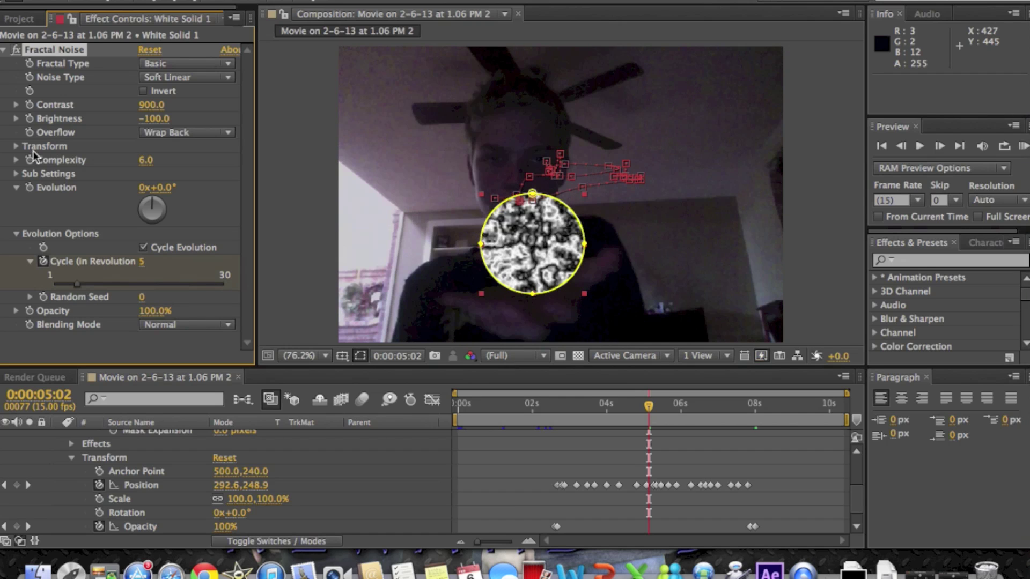
Keyframe Evolution at about 2 seconds and set it to 10 revolutions at 7:14
click(650, 406)
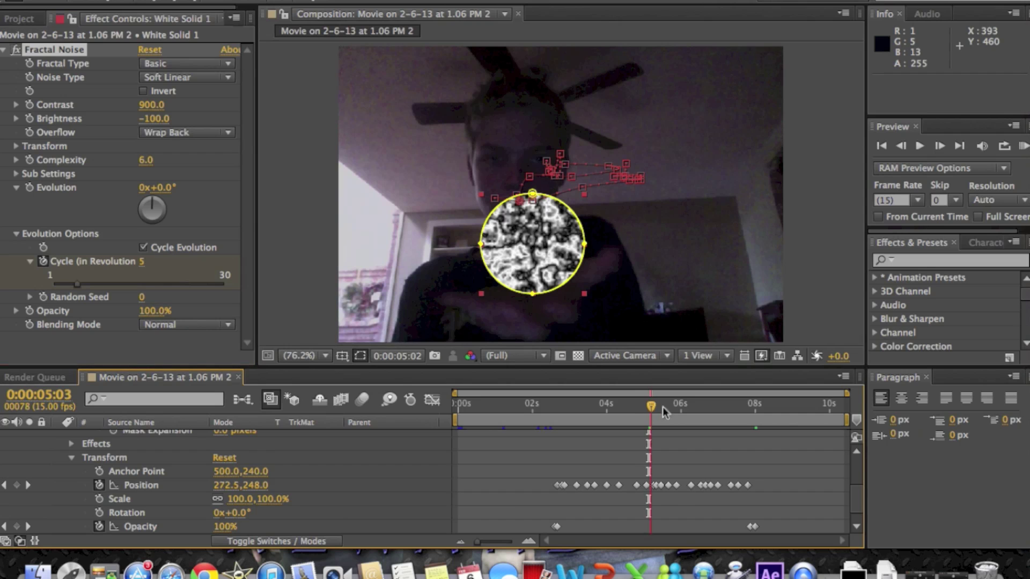
drag(662, 407, 755, 419)
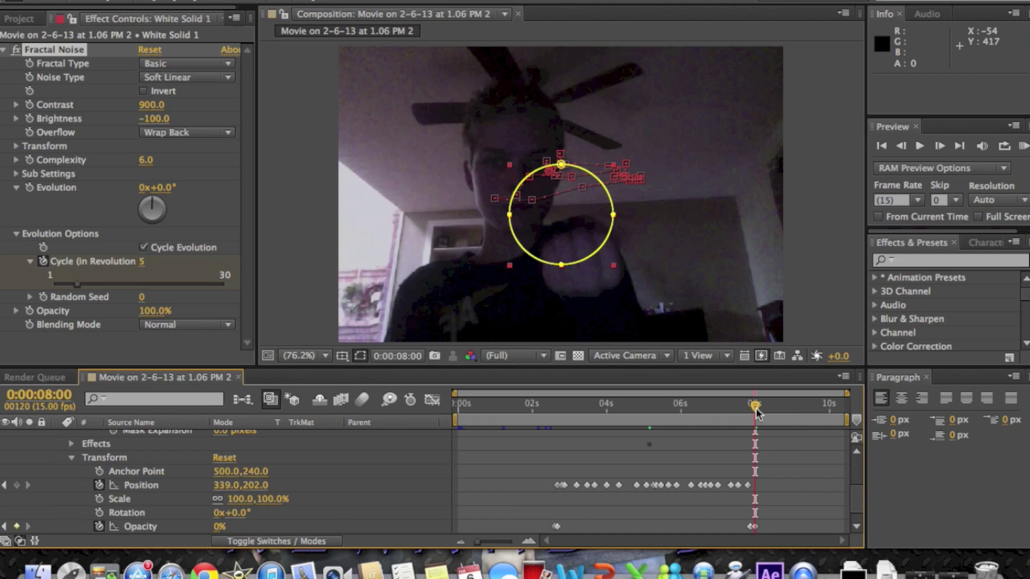
click(753, 412)
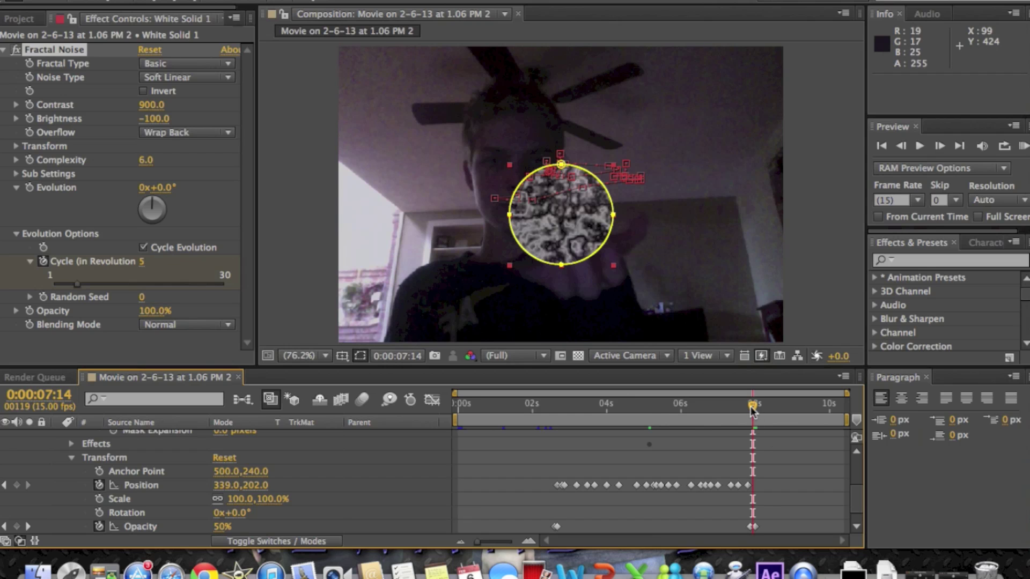
drag(753, 411, 554, 425)
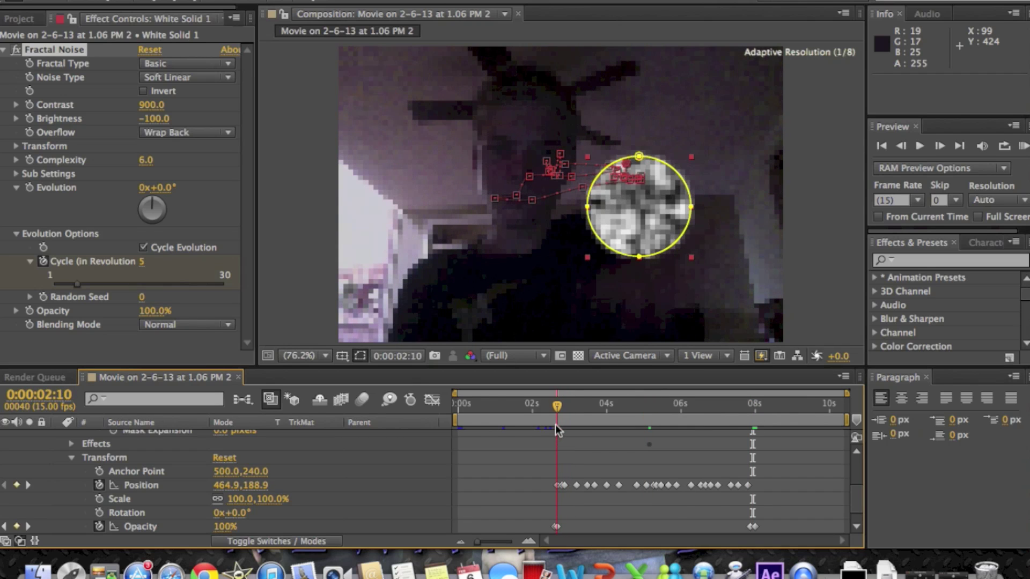
click(30, 187)
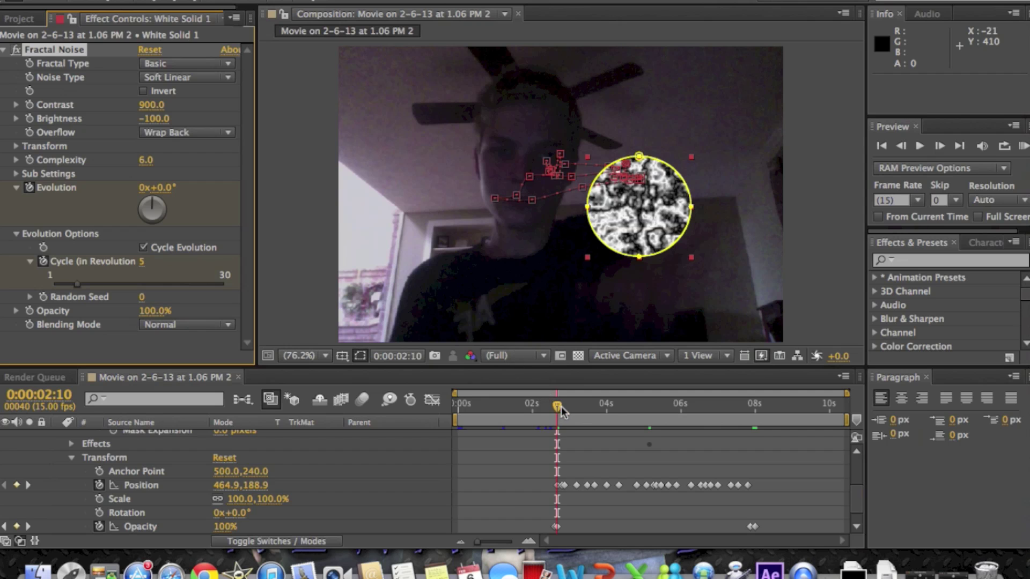
drag(561, 406, 755, 411)
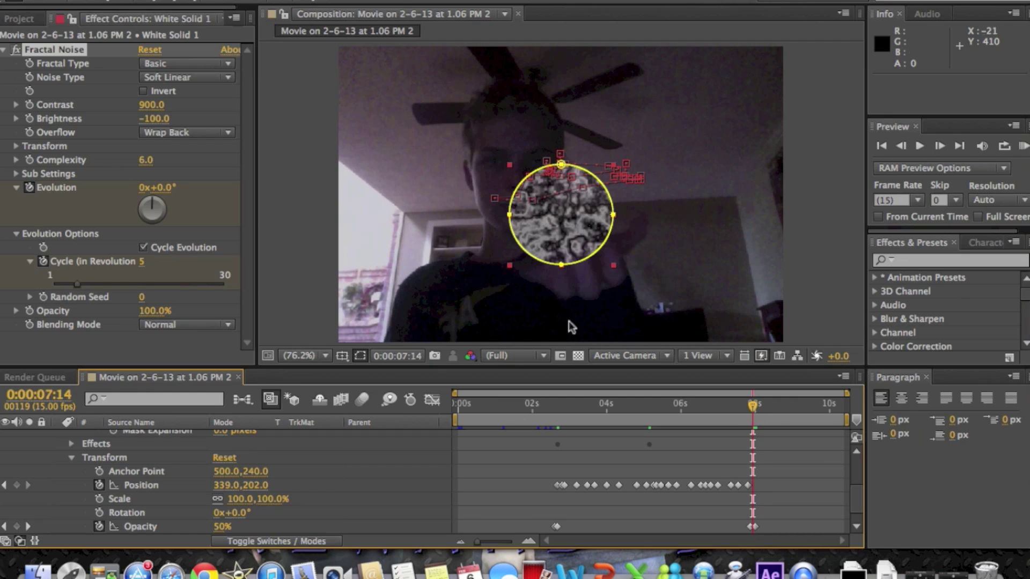
click(144, 187)
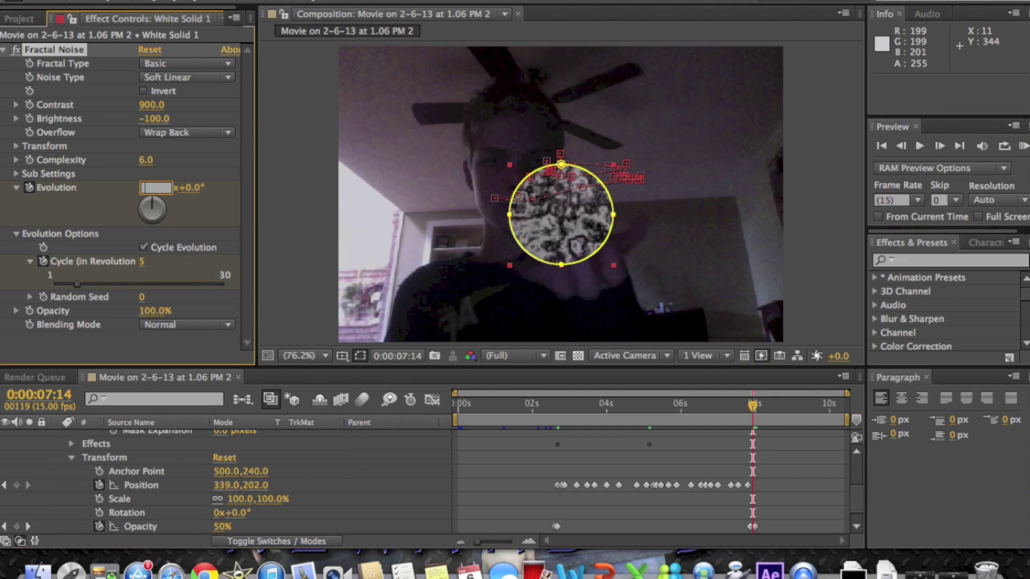
key(Return)
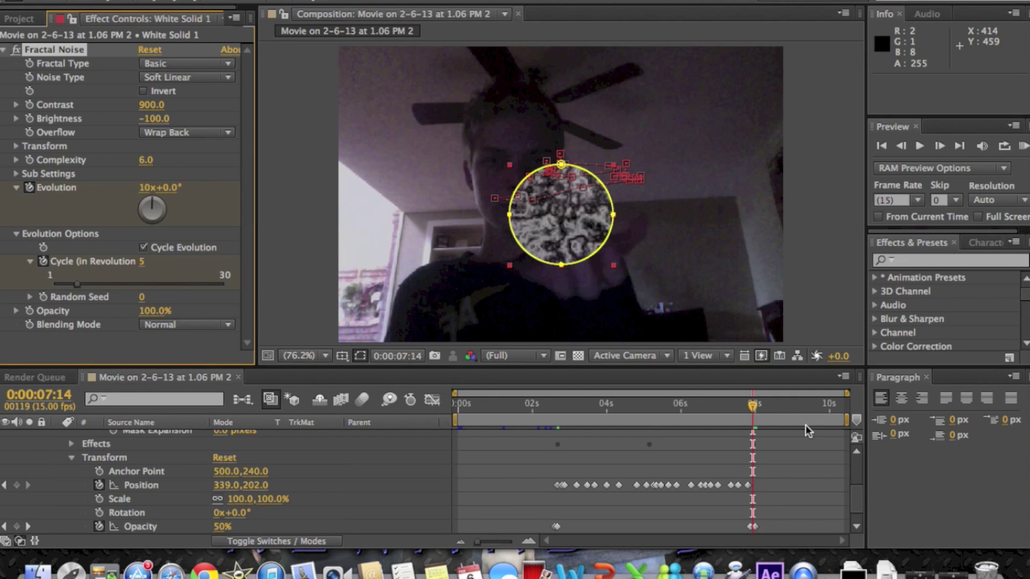
Preview the swirling noise from 0:00:04:10, then collapse the Fractal Noise settings
drag(753, 411, 632, 407)
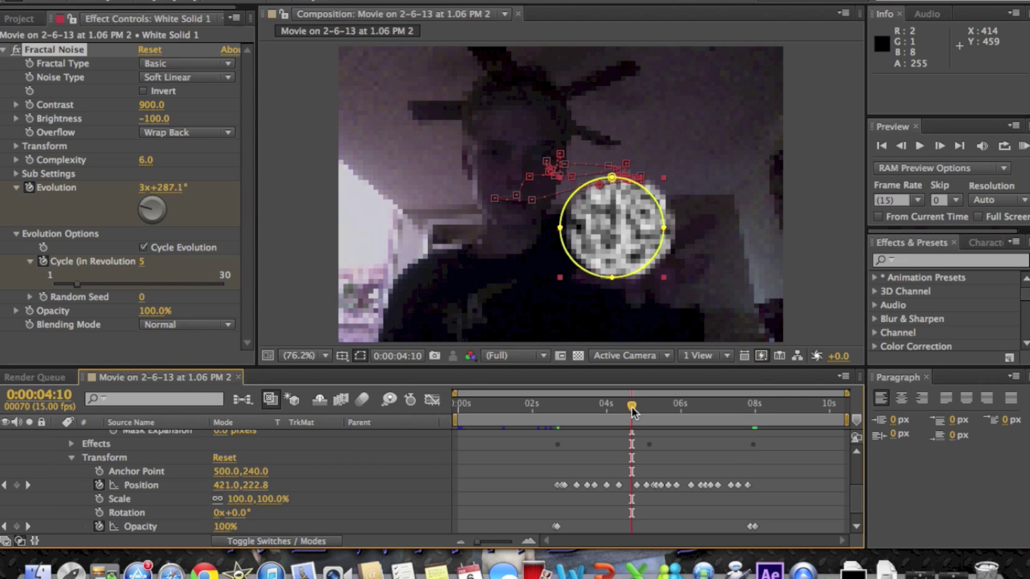
key(KP_0)
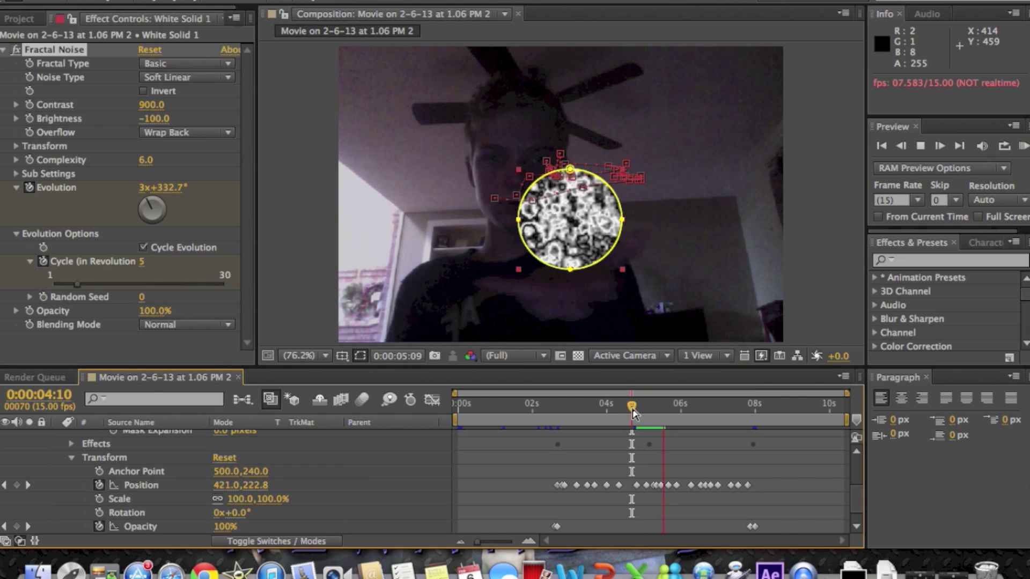
key(space)
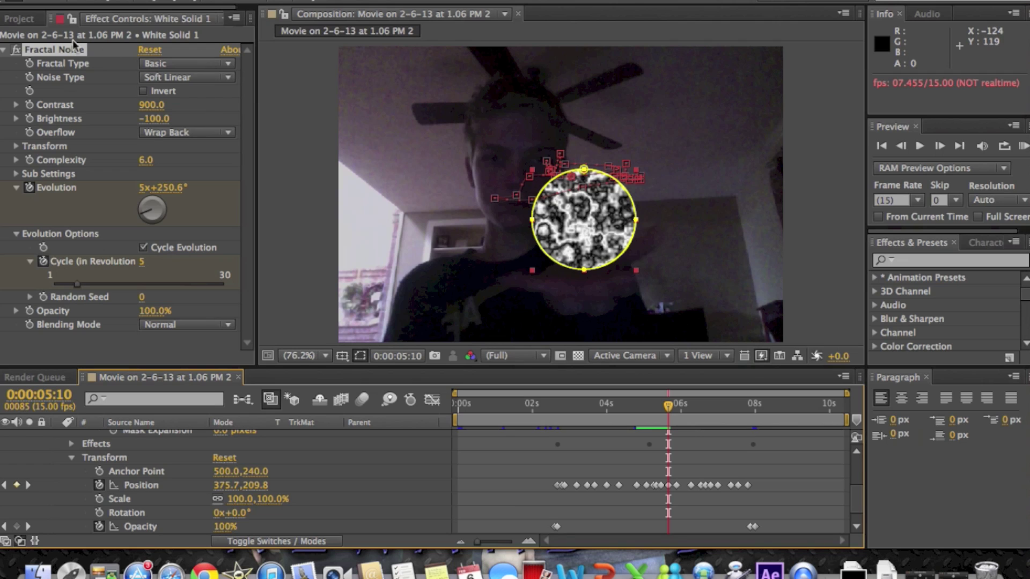
click(7, 50)
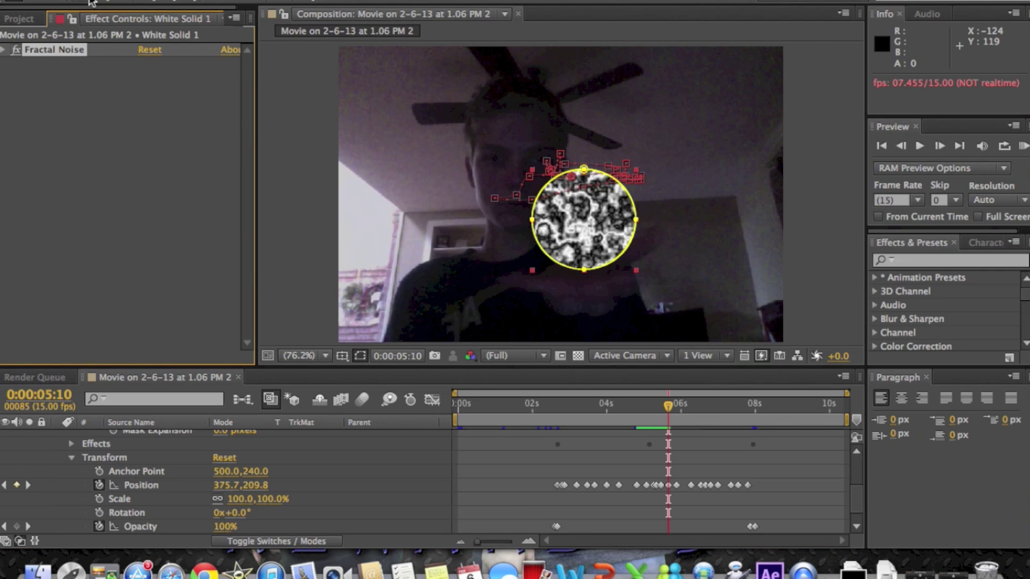
Add a Radial Blur with Amount 150 and Zoom type
click(327, 1)
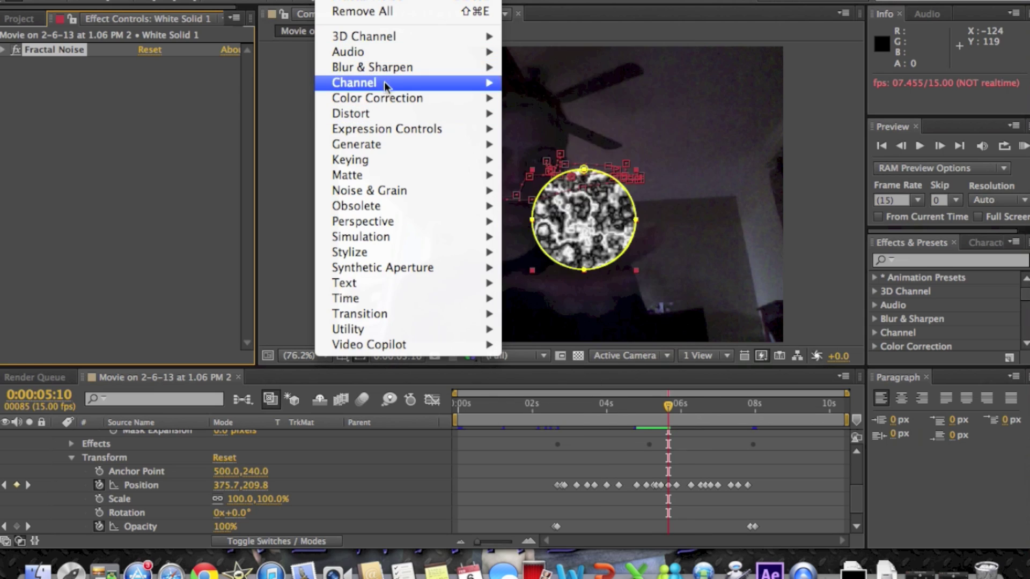
mouse_move(381, 74)
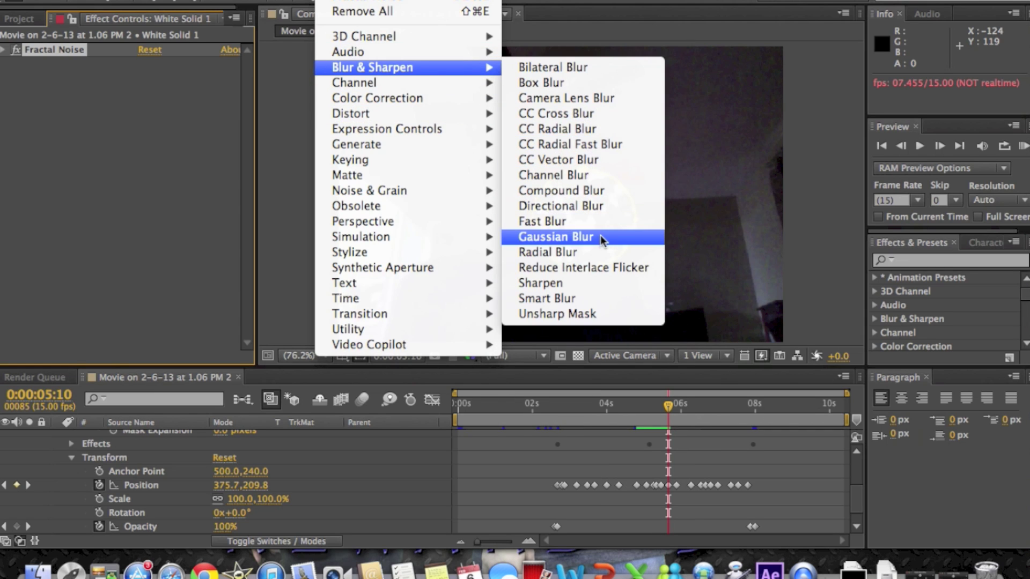
click(594, 253)
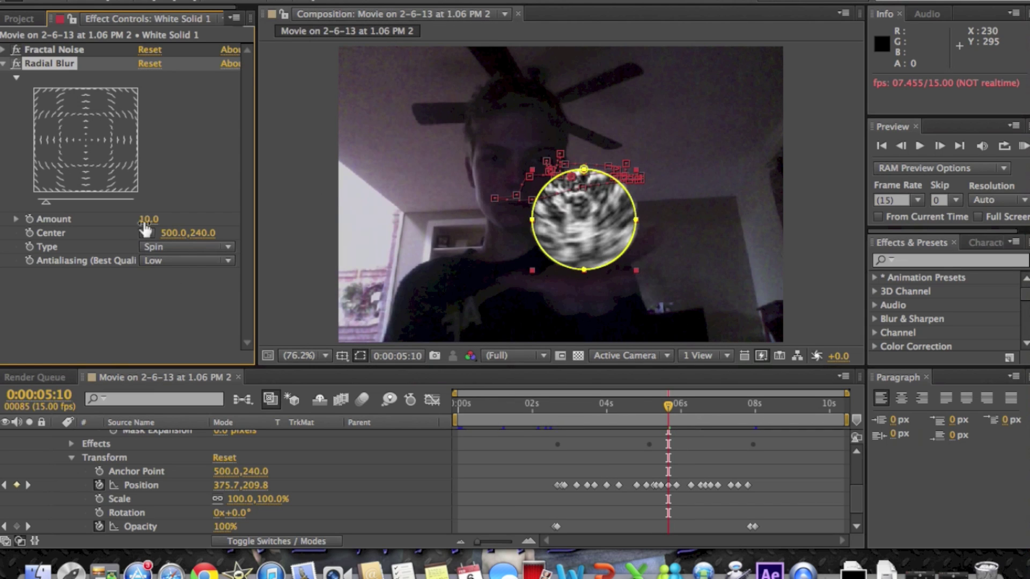
click(149, 219)
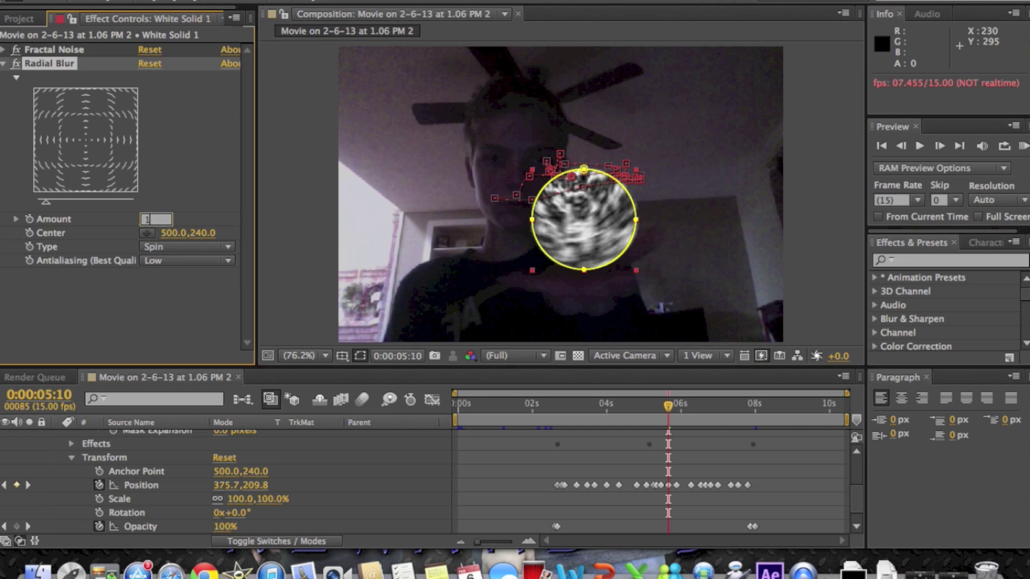
click(160, 246)
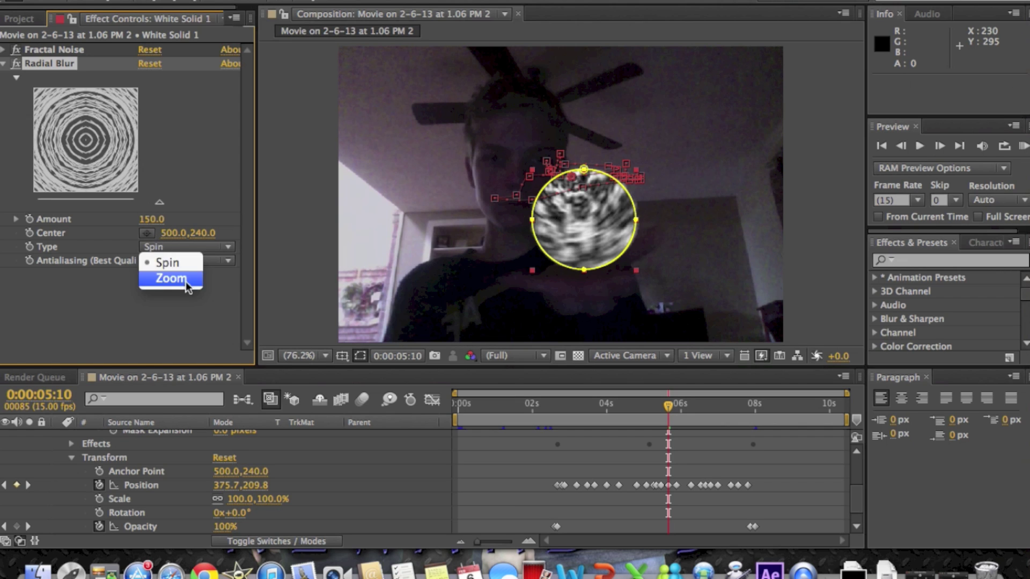
click(185, 286)
Set antialiasing to High and centre the blur on the ball at 521.6,308.2
click(206, 258)
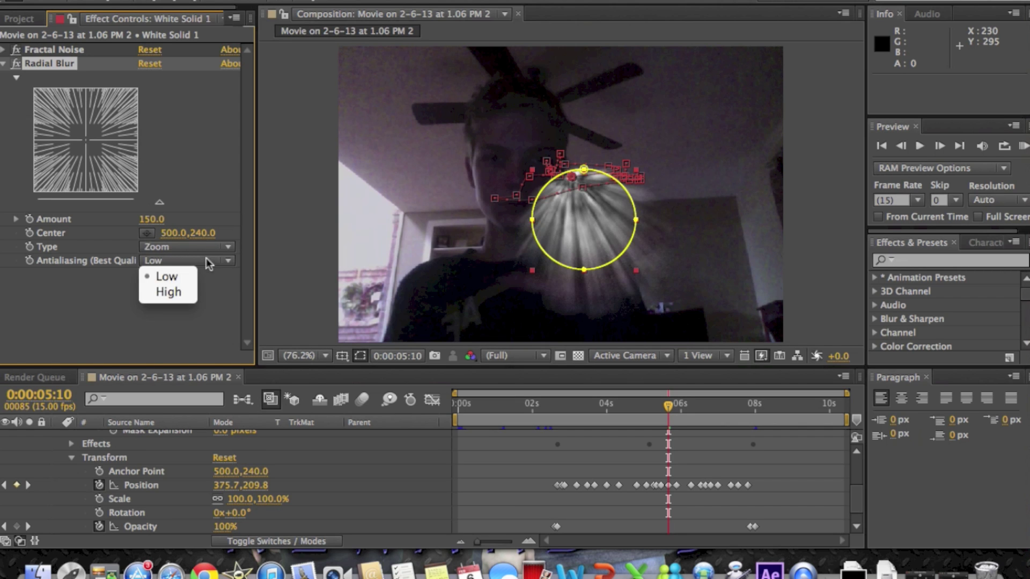
click(181, 296)
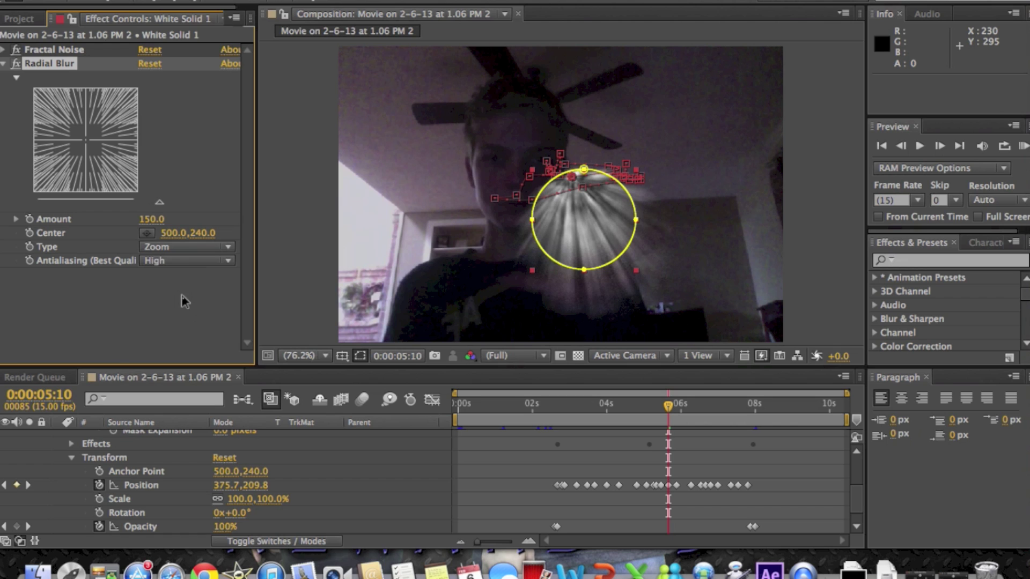
click(146, 233)
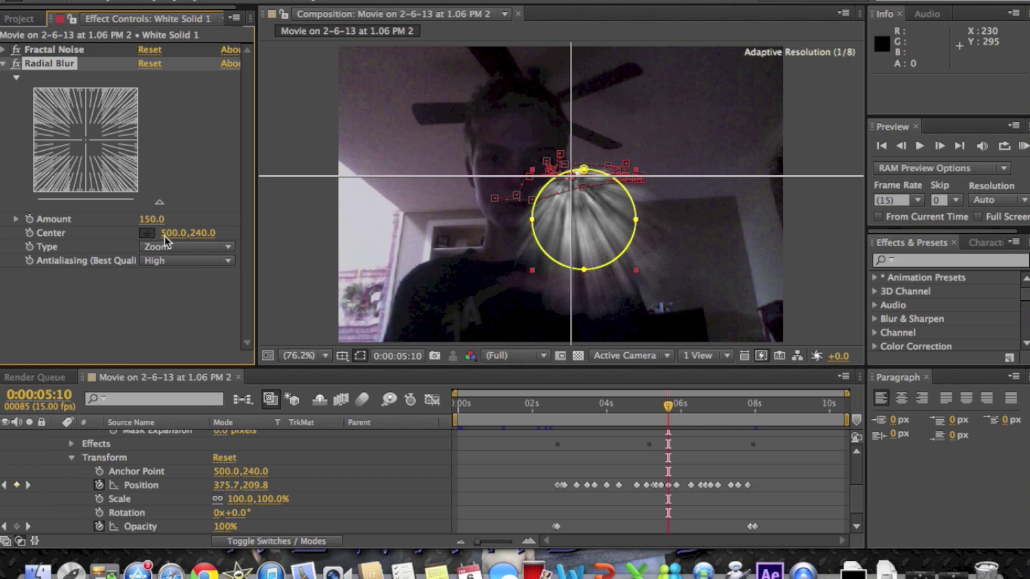
click(585, 219)
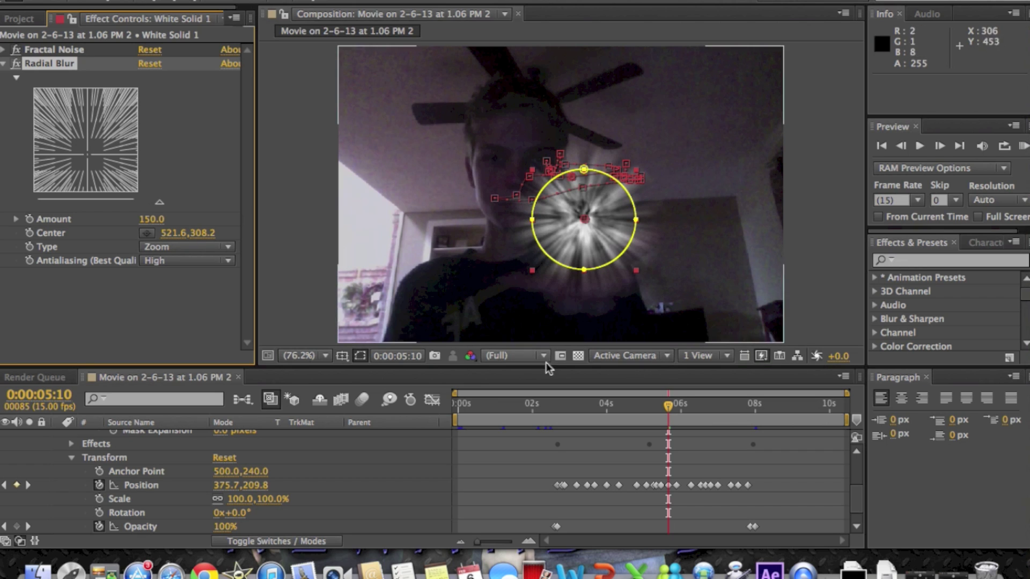
click(3, 63)
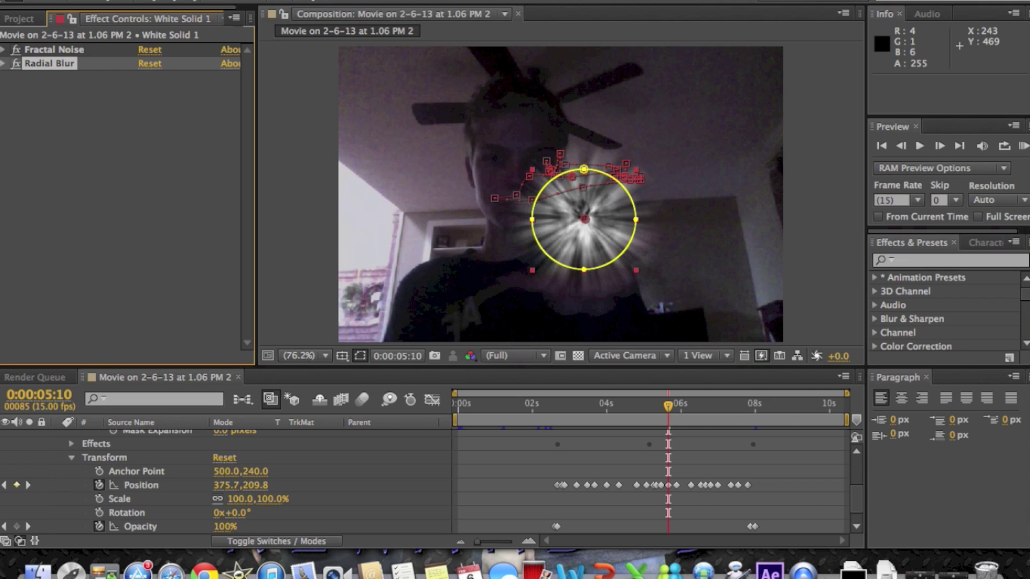
Apply Hue/Saturation with Colorize on, Colorize Hue 152° and Colorize Saturation 100
click(382, 1)
mouse_move(330, 1)
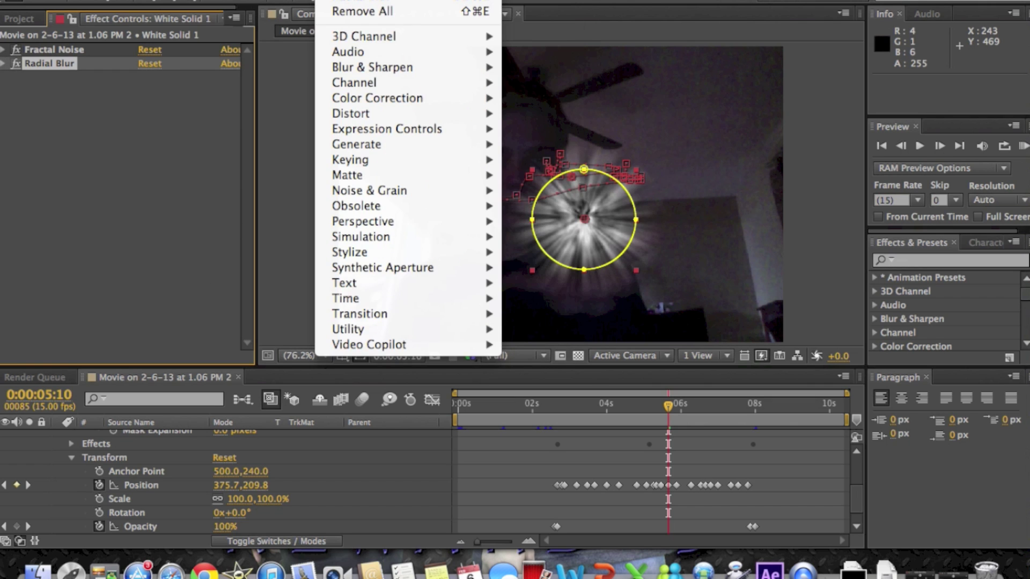
mouse_move(372, 101)
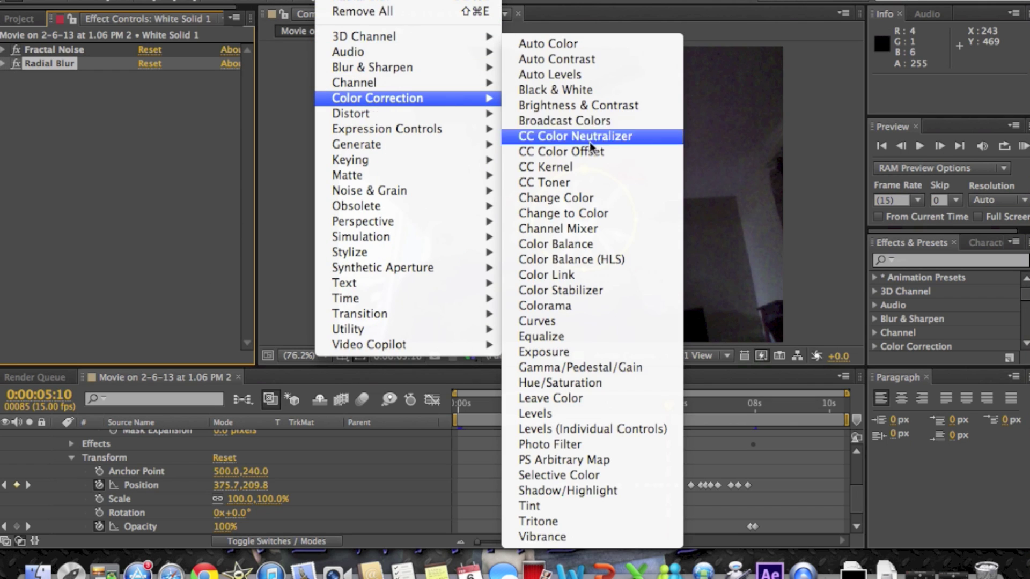
click(584, 381)
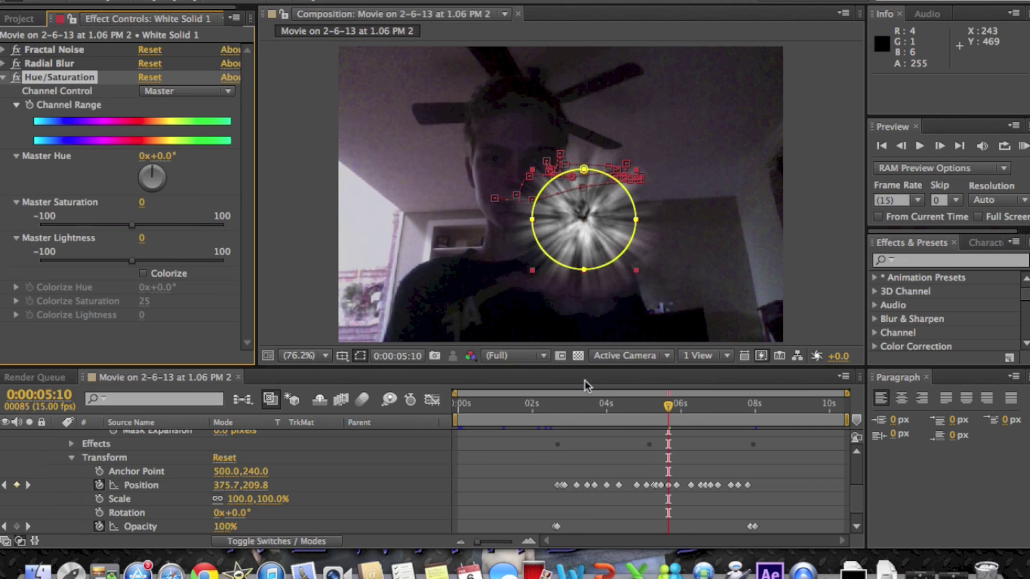
click(144, 276)
drag(154, 294, 250, 284)
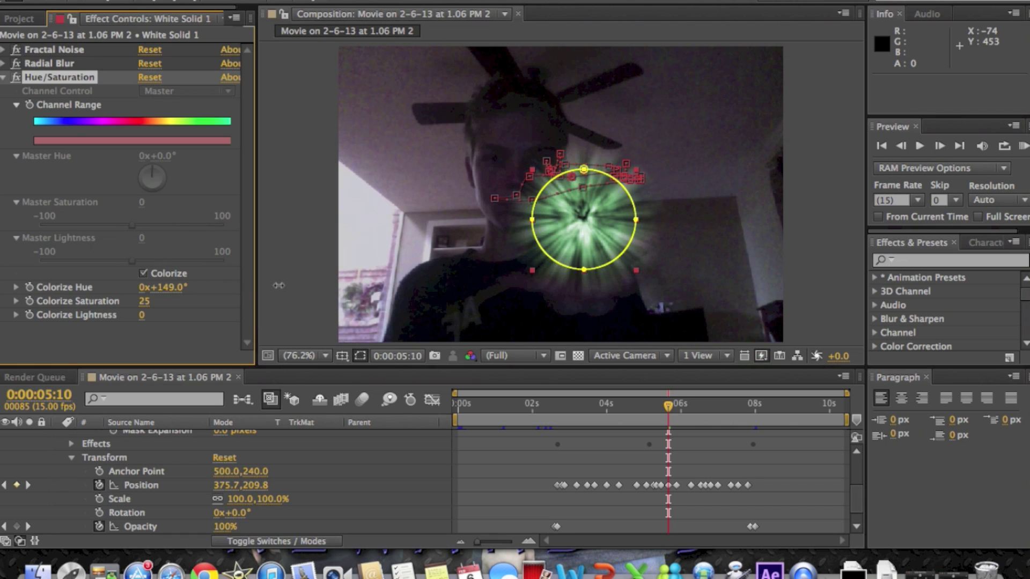
drag(279, 288, 285, 287)
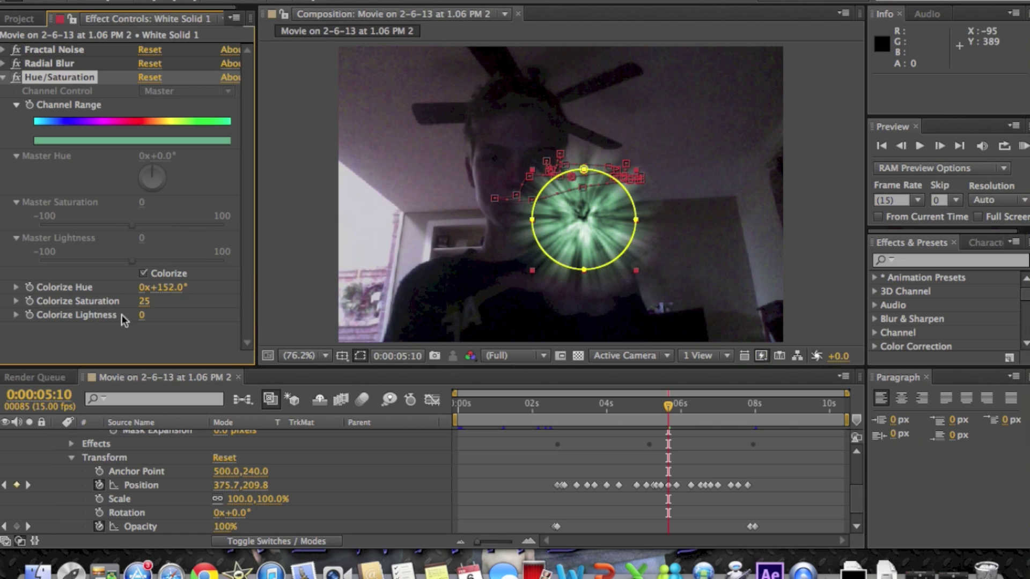
drag(146, 301, 227, 303)
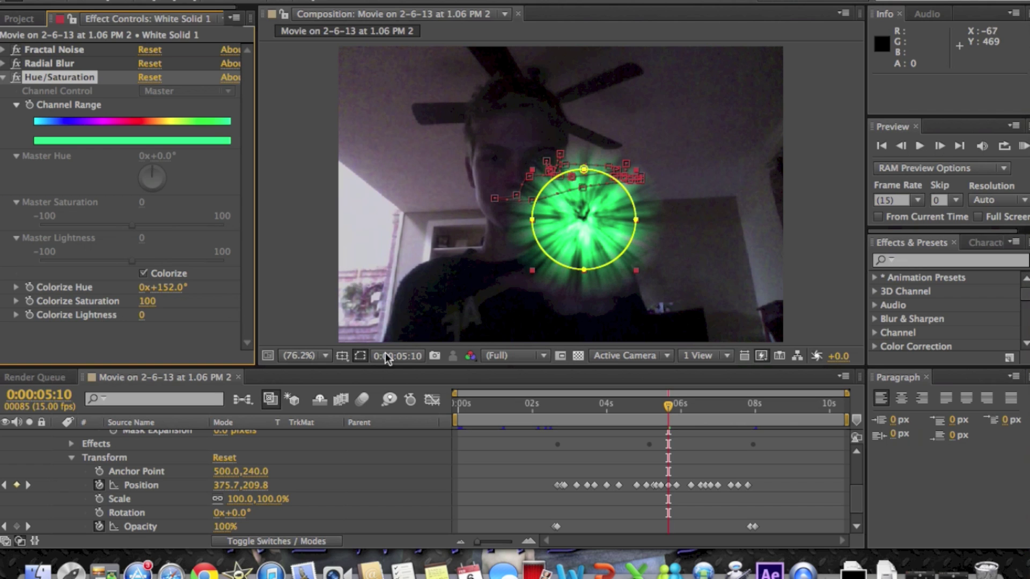
Move the playhead to 0:00:05:08, then one frame back to 0:00:05:07
drag(670, 403, 663, 404)
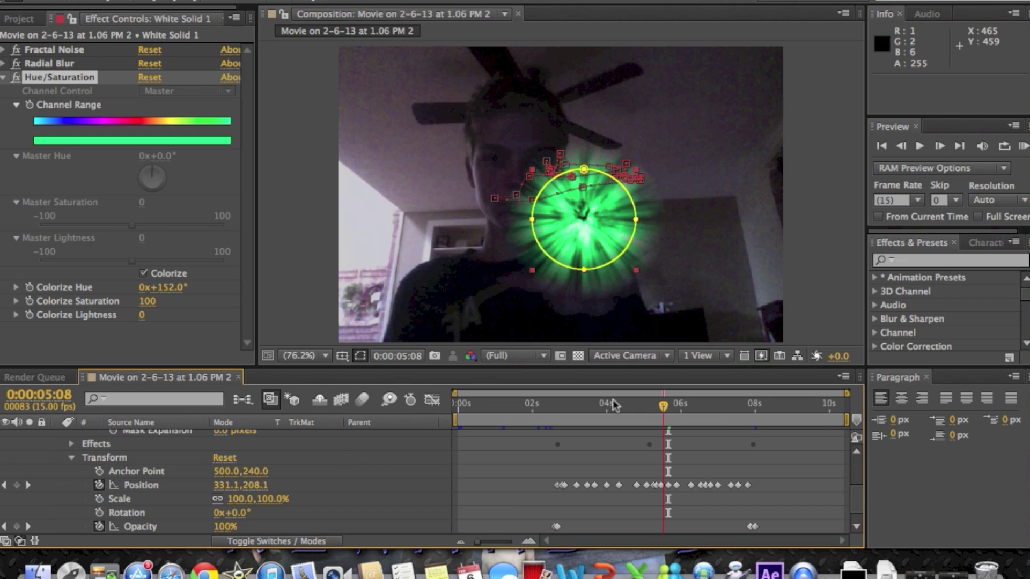
click(658, 406)
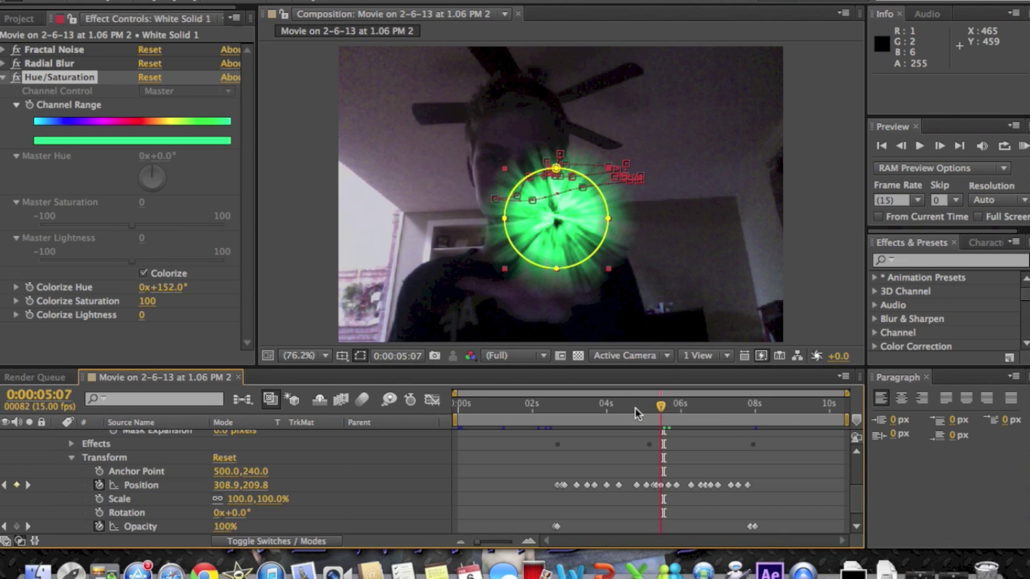